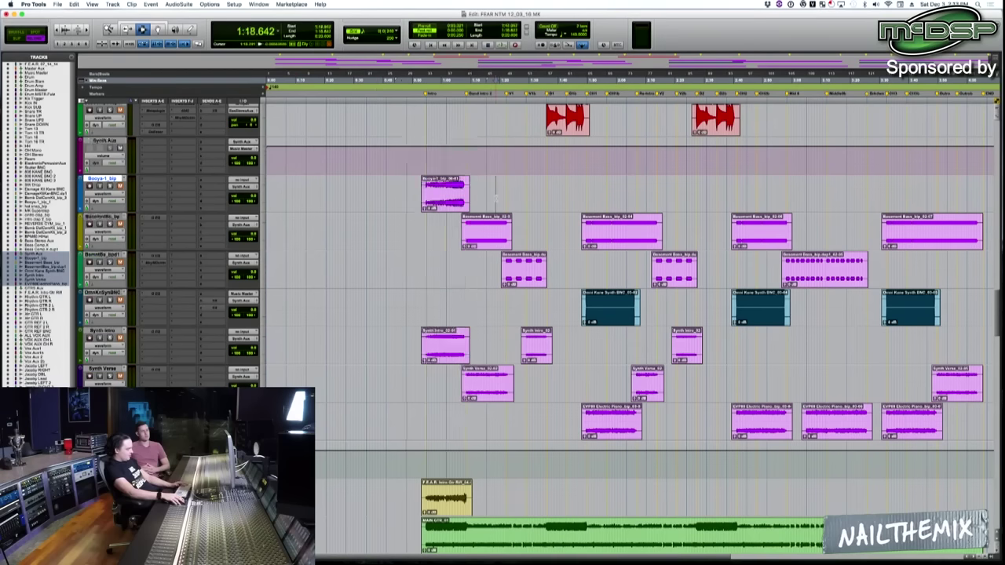
# Solo the Booya-1_bip track and play back its intro clip, including the selected passage between the Intro and Band Intro 2 markers
pyautogui.click(519, 206)
pyautogui.press('r')
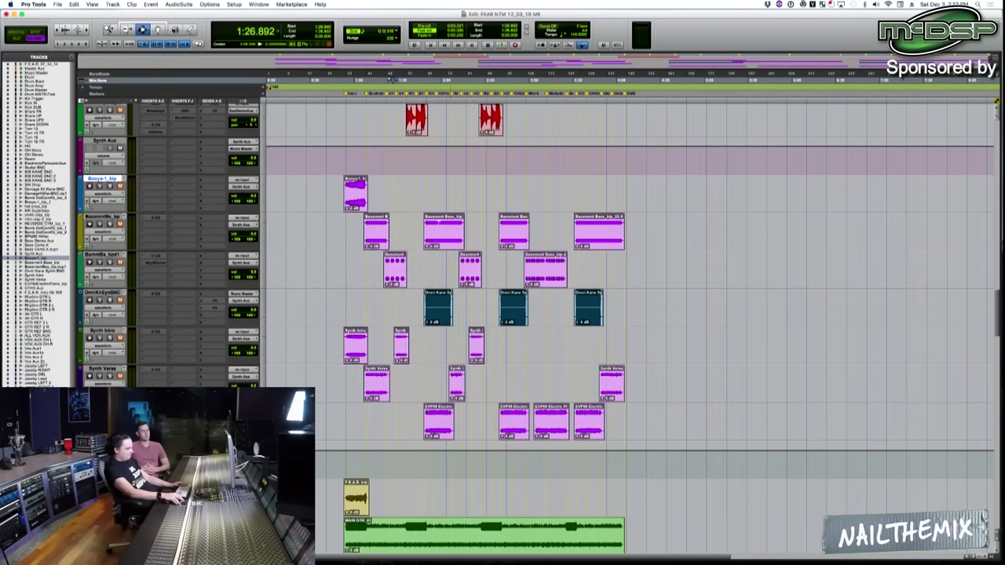
pyautogui.press('t')
pyautogui.press('t')
pyautogui.press('t')
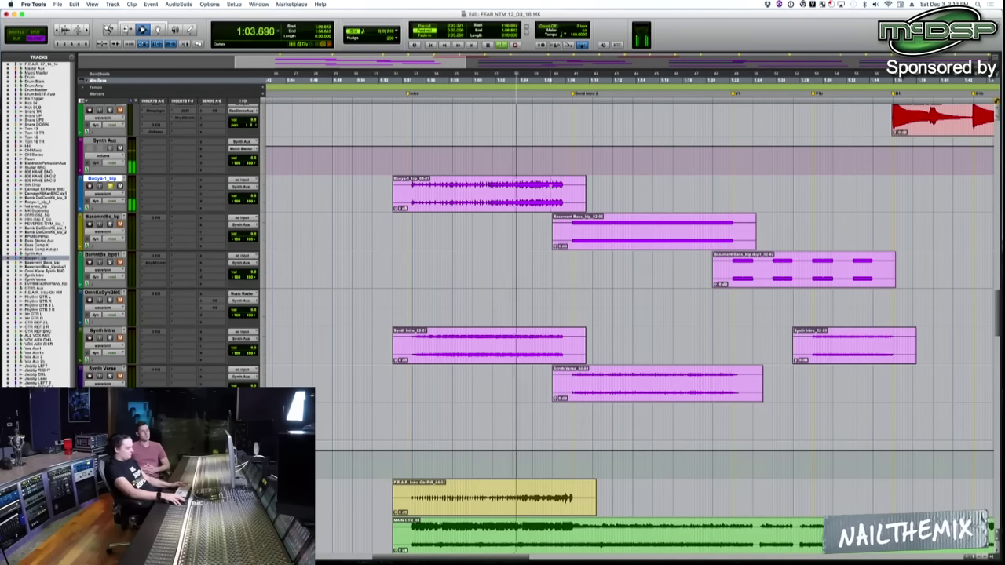
pyautogui.press('super+bracketright')
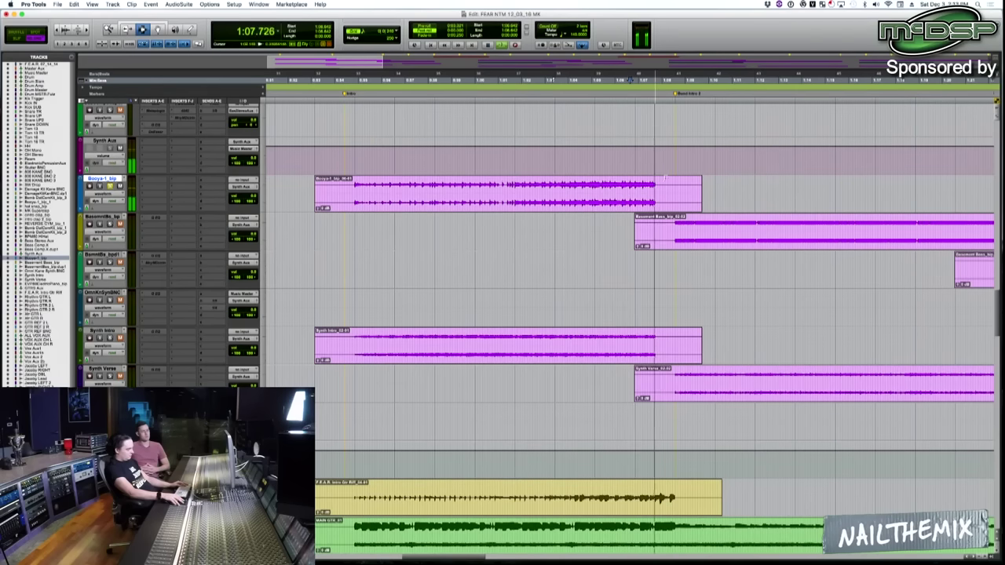
pyautogui.moveTo(677, 178); pyautogui.dragTo(379, 189)
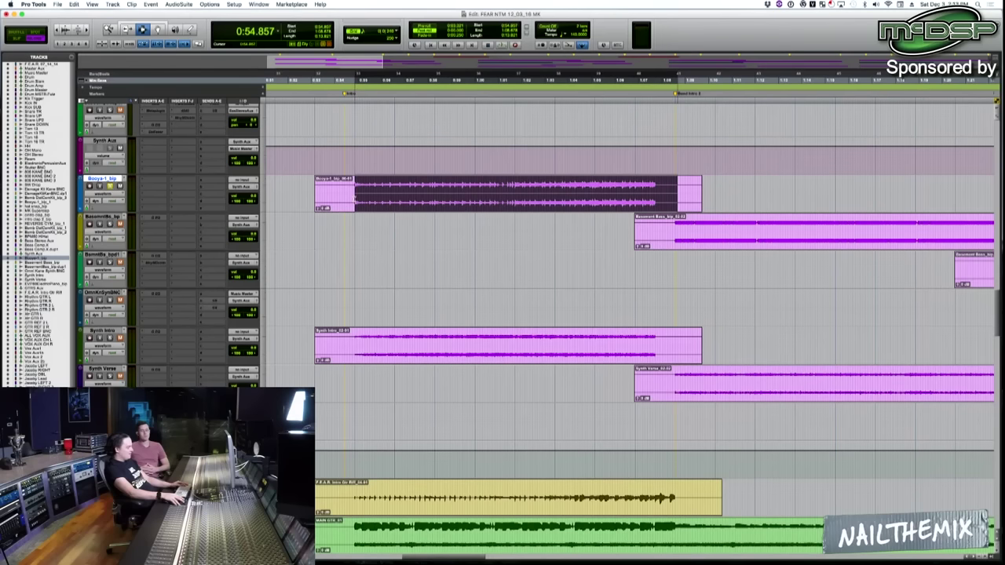
pyautogui.press('space')
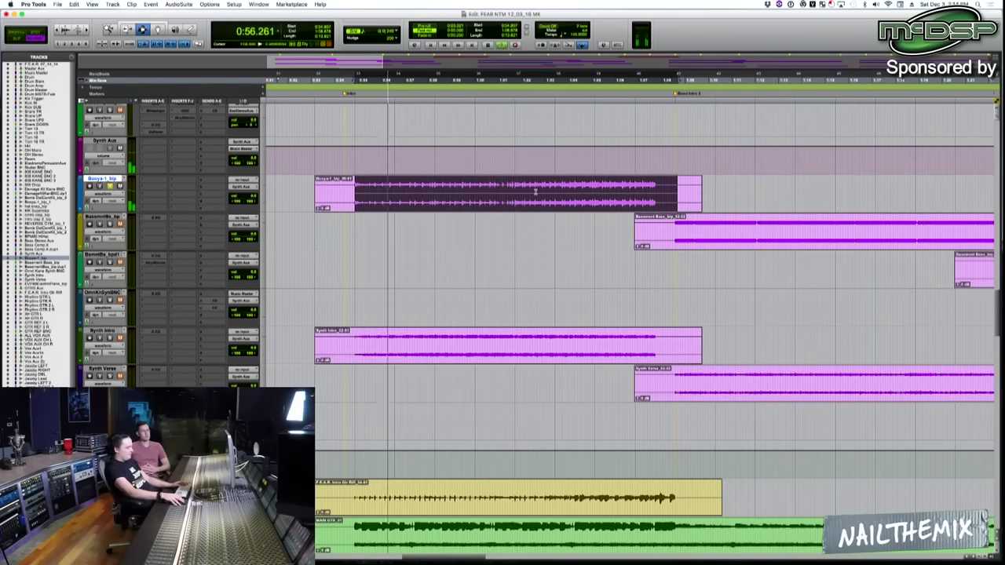
# Play back a short passage in the second half of the Booya-1_bip clip and raise that track's volume
pyautogui.click(551, 191)
pyautogui.moveTo(554, 192); pyautogui.dragTo(634, 192)
pyautogui.press('space')
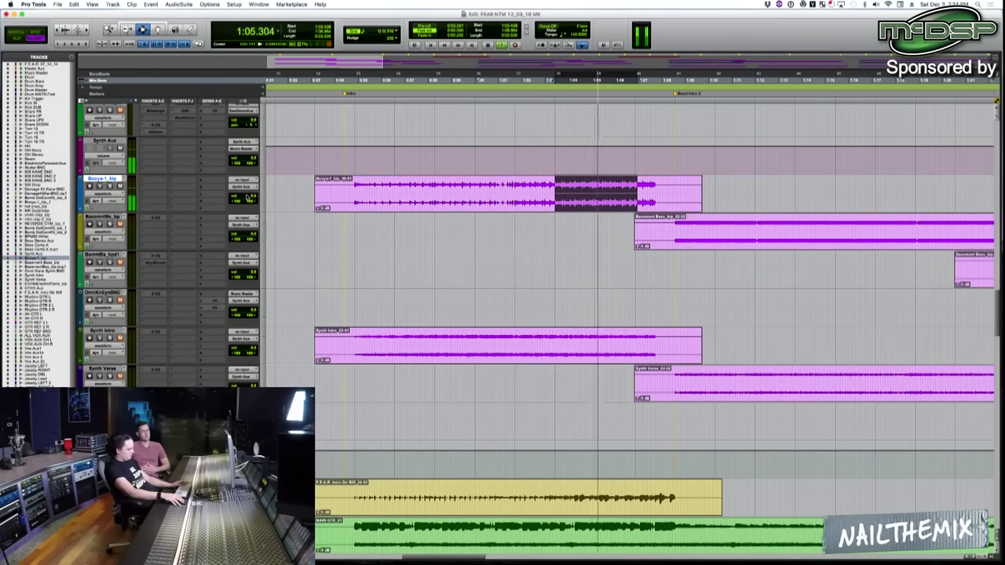
pyautogui.click(246, 196)
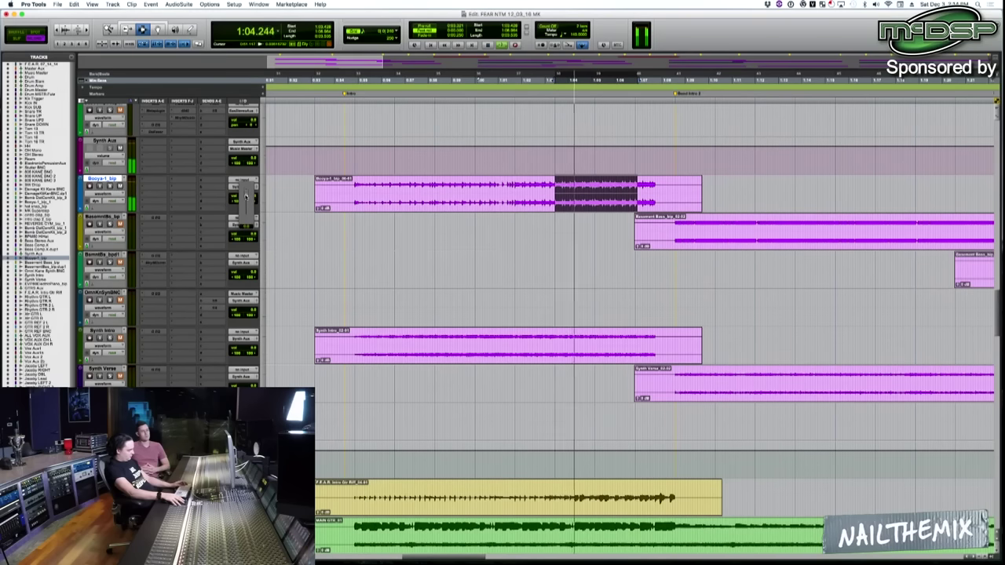
pyautogui.moveTo(246, 194); pyautogui.dragTo(248, 196)
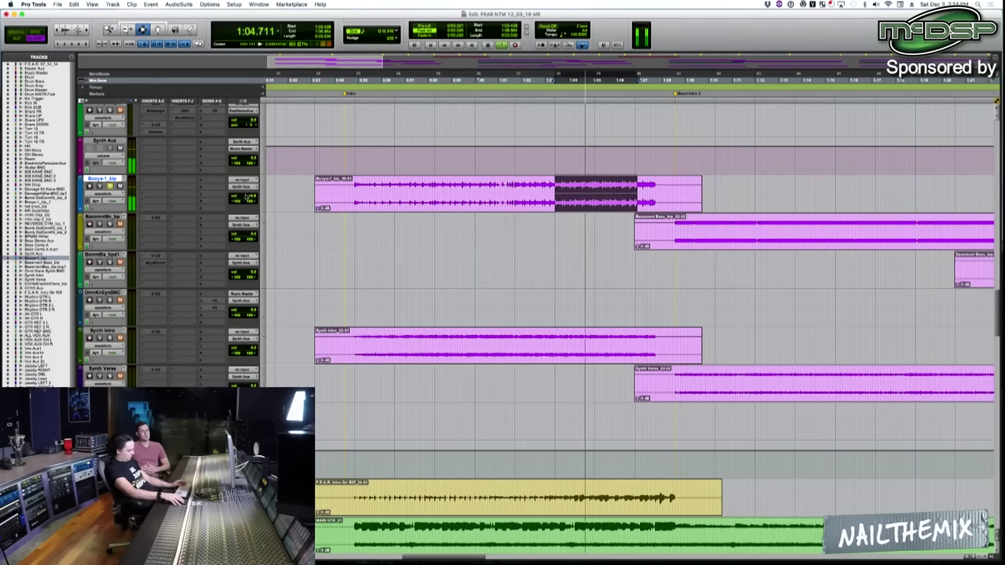
# Solo the Basement Bass track, open its Channel G EQ, and play back the Band Intro 2 section through it
pyautogui.press('super+bracketleft')
pyautogui.click(392, 243)
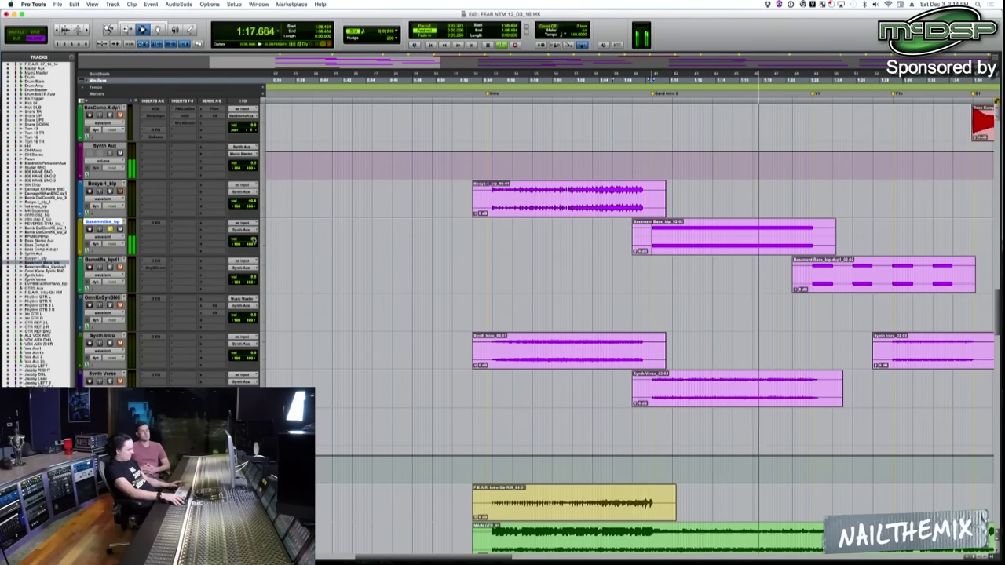
pyautogui.click(155, 223)
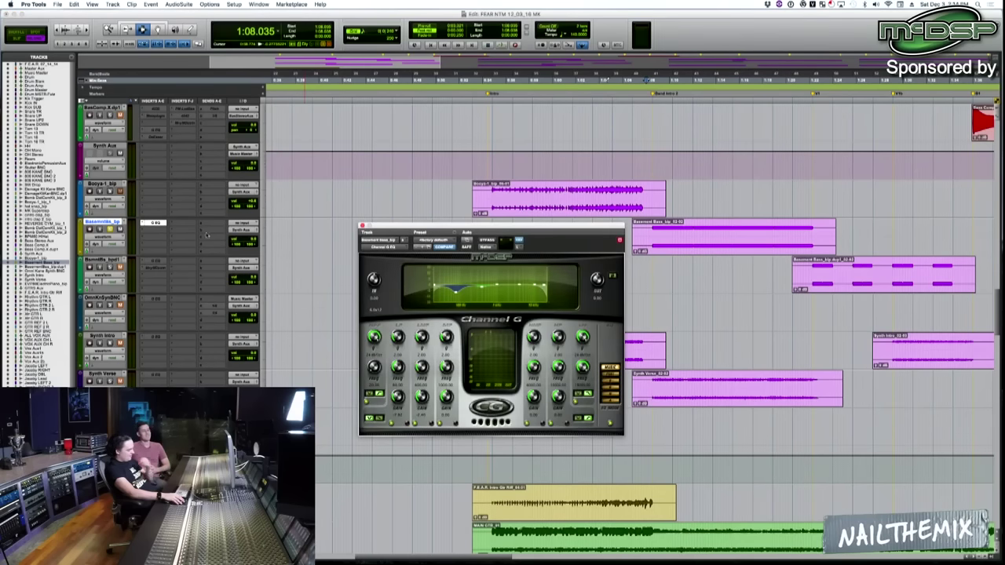
pyautogui.moveTo(500, 227); pyautogui.dragTo(408, 89)
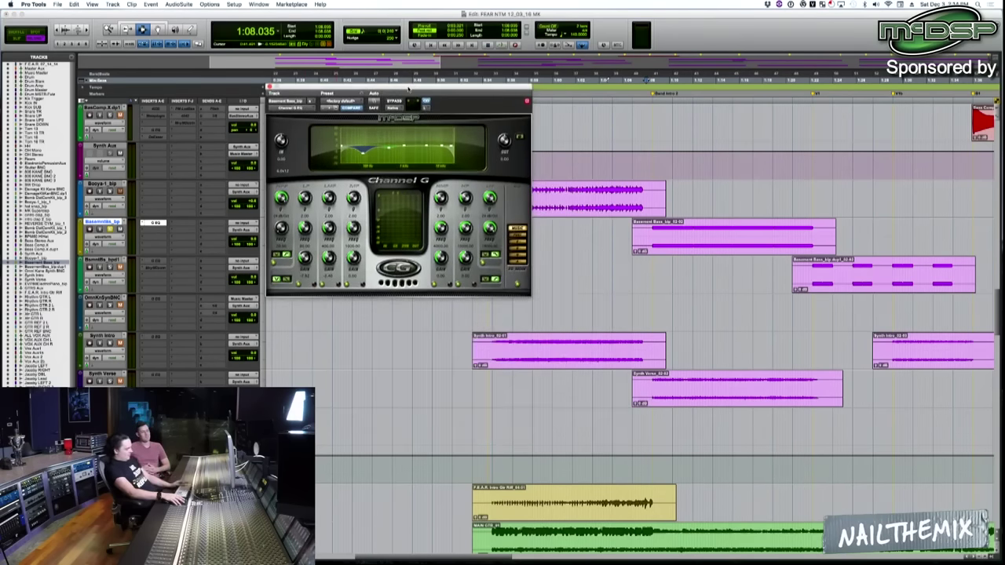
pyautogui.press('space')
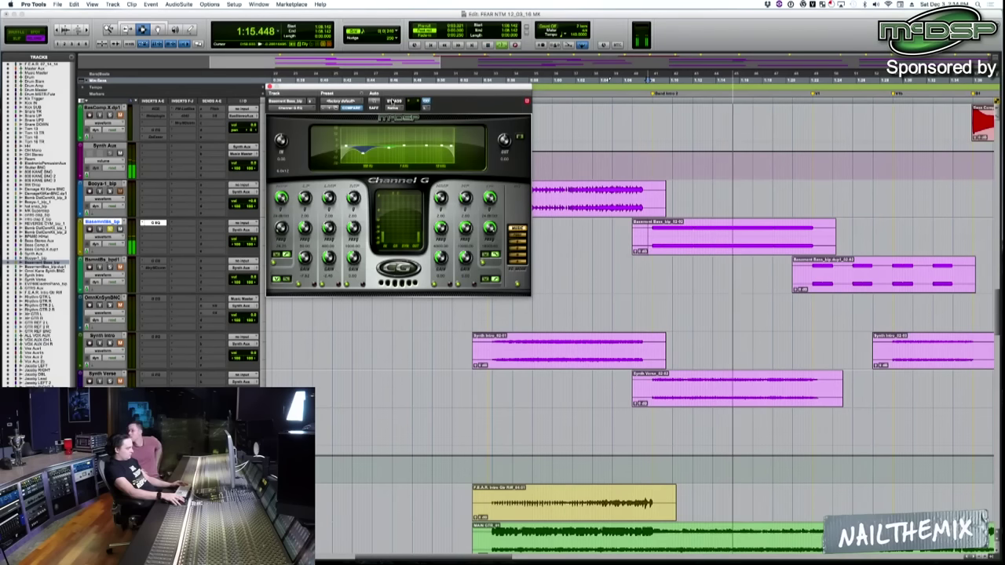
pyautogui.moveTo(305, 257); pyautogui.dragTo(305, 259)
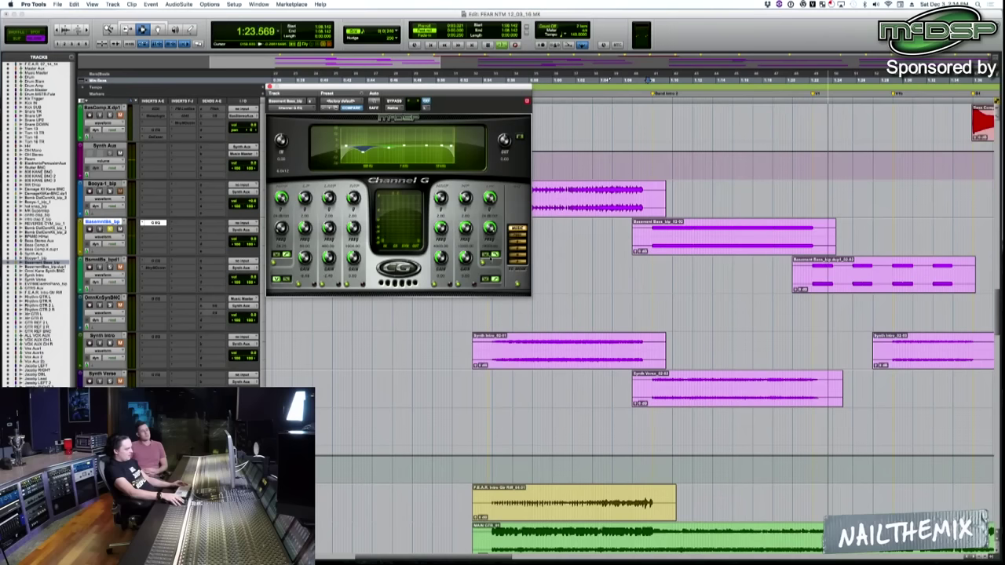
pyautogui.press('space')
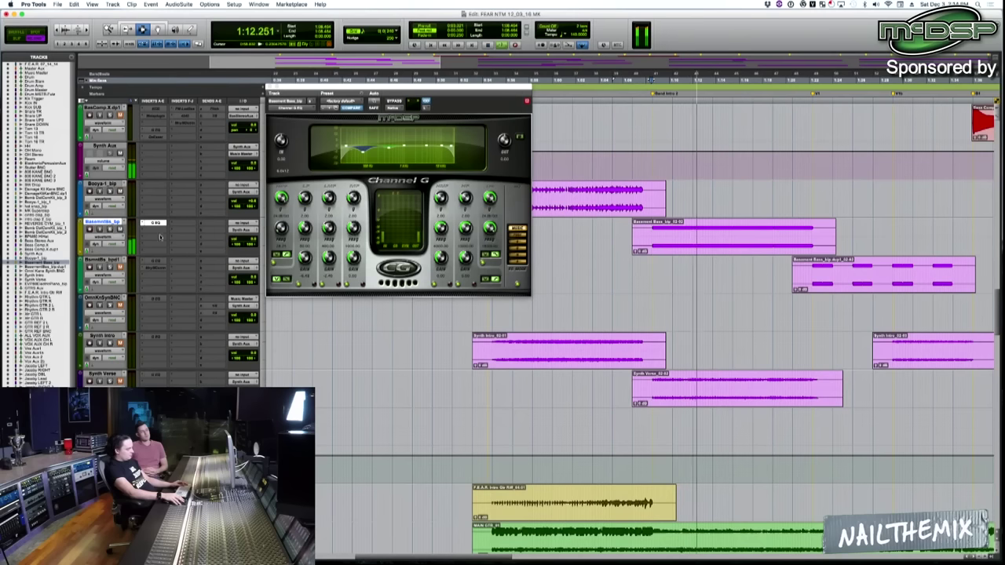
# Lower the Basement Bass track's volume in stages while replaying its clip from the Band Intro 2 marker
pyautogui.click(244, 240)
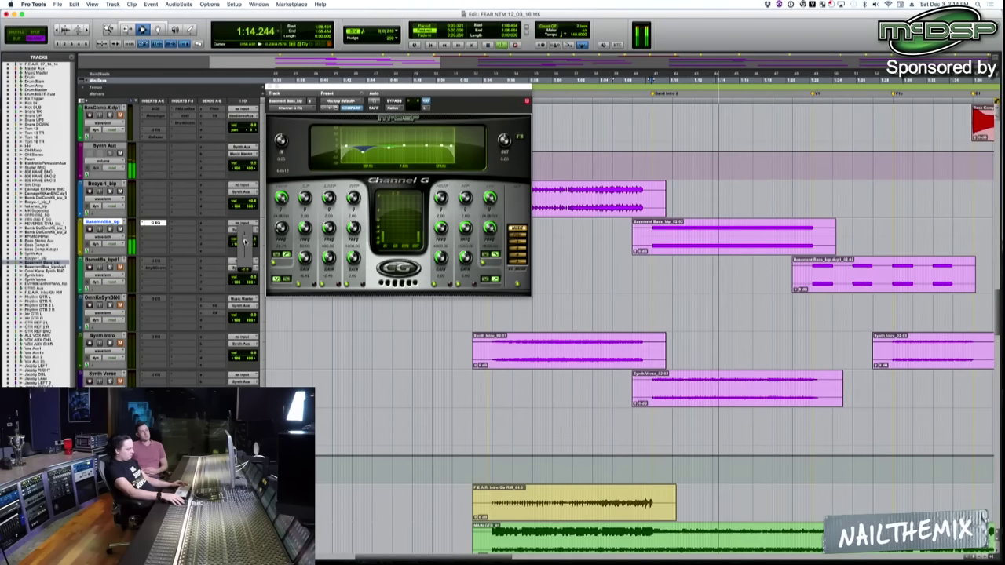
pyautogui.moveTo(244, 239); pyautogui.dragTo(244, 240)
pyautogui.press('space')
pyautogui.scroll(1, 661, 233)
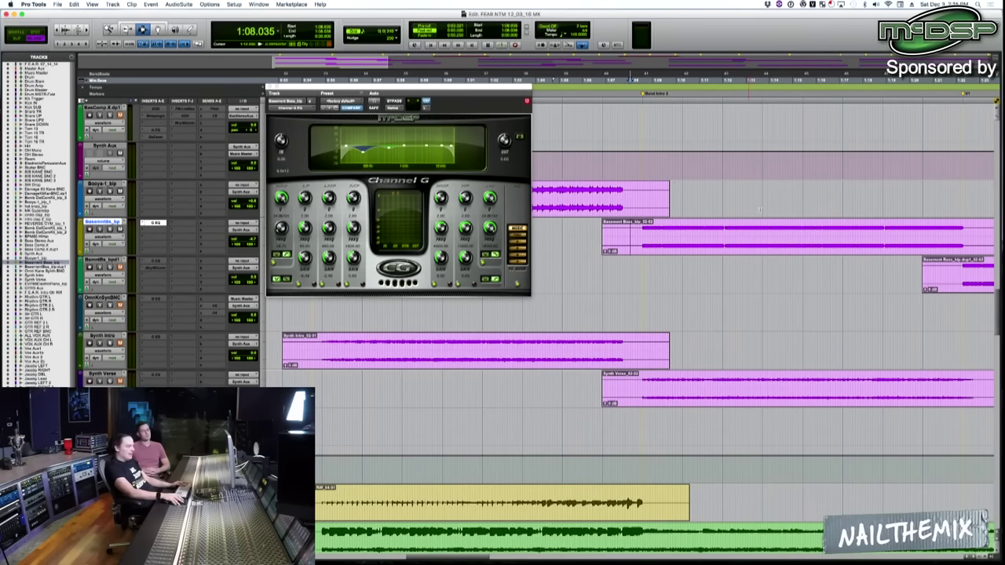
pyautogui.press('space')
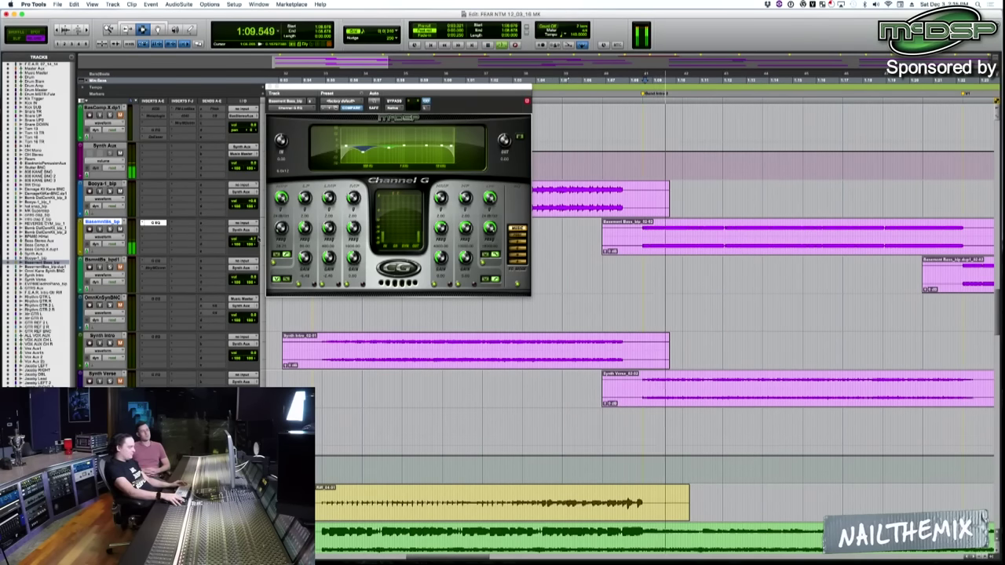
pyautogui.click(247, 240)
pyautogui.moveTo(248, 240); pyautogui.dragTo(248, 243)
pyautogui.press('space')
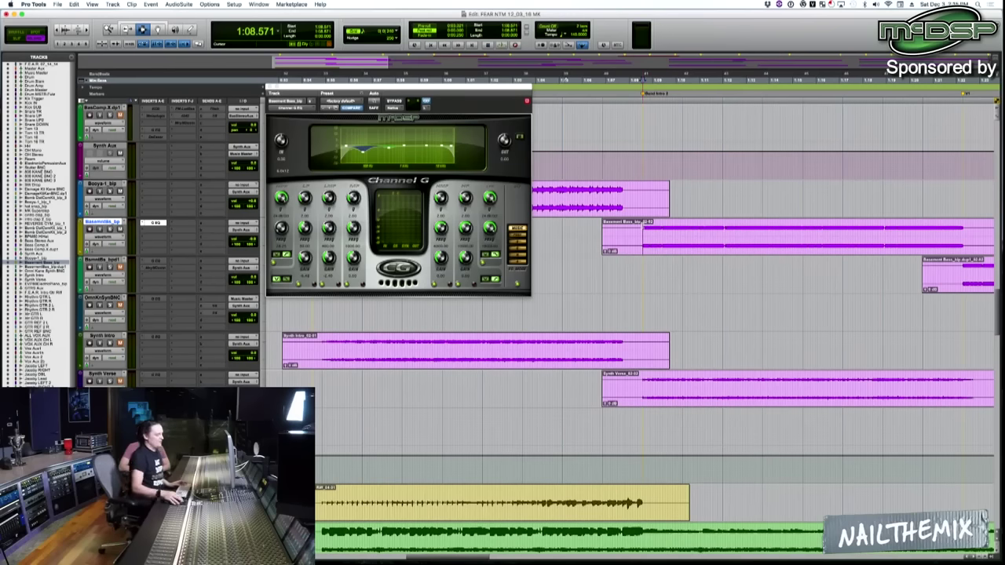
pyautogui.press('space')
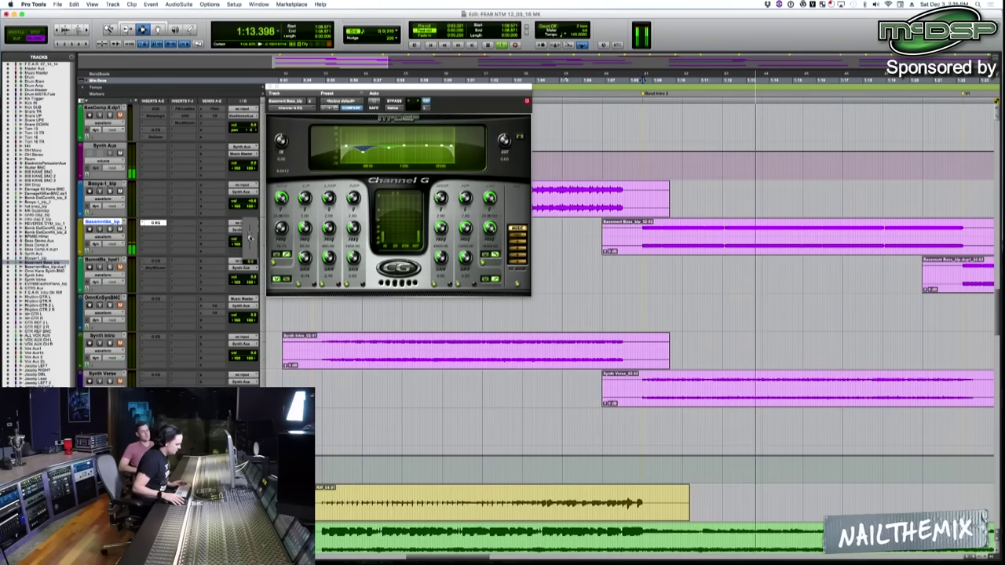
# Solo the duplicate Basement Bass track and play back its clip from around the V1 marker
pyautogui.press('KP_Decimal')
pyautogui.press('KP_1')
pyautogui.press('KP_Decimal')
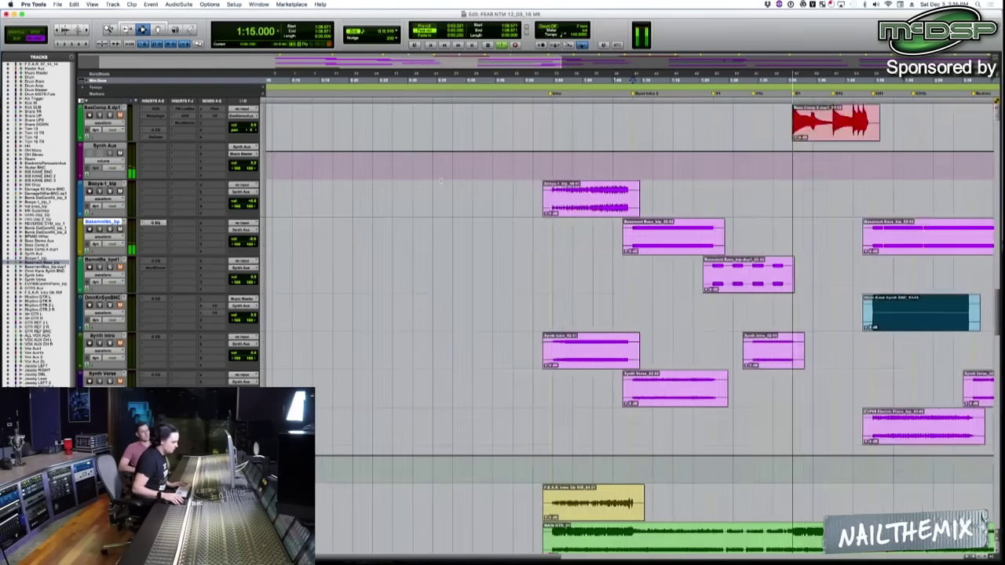
pyautogui.scroll(3, 595, 246)
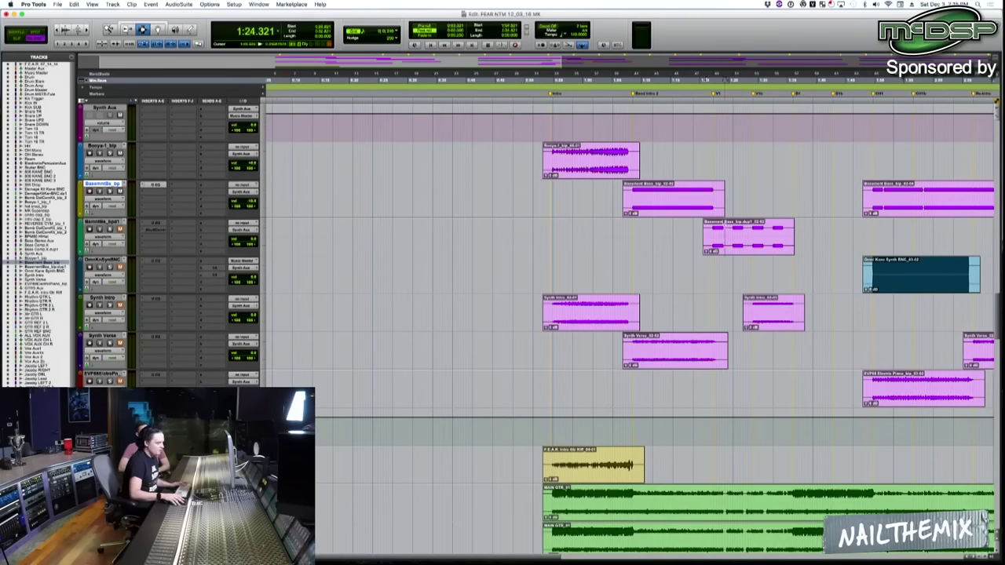
pyautogui.hotkey('ctrl', ']')
pyautogui.hotkey('ctrl', ']')
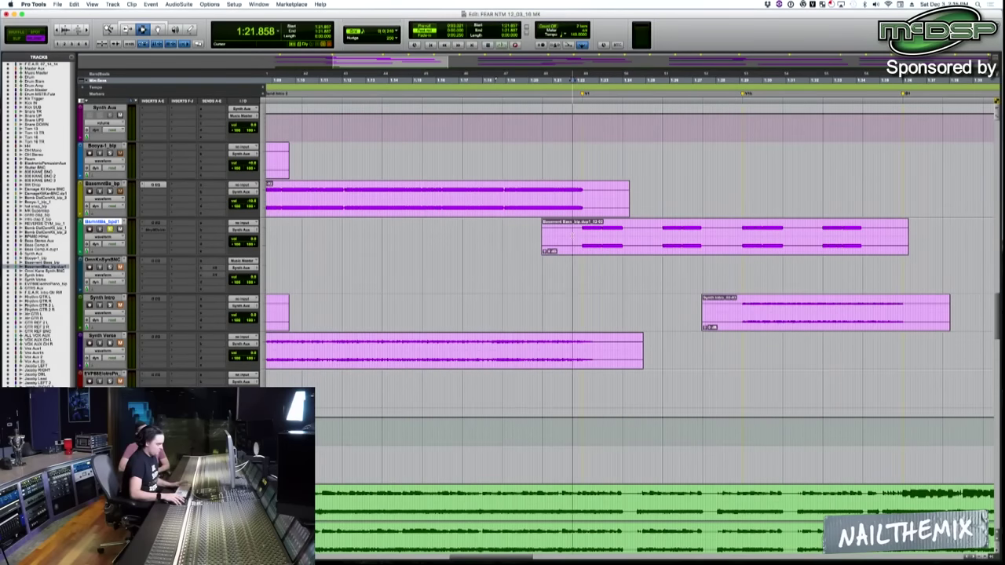
pyautogui.hotkey('ctrl', '[')
pyautogui.press('space')
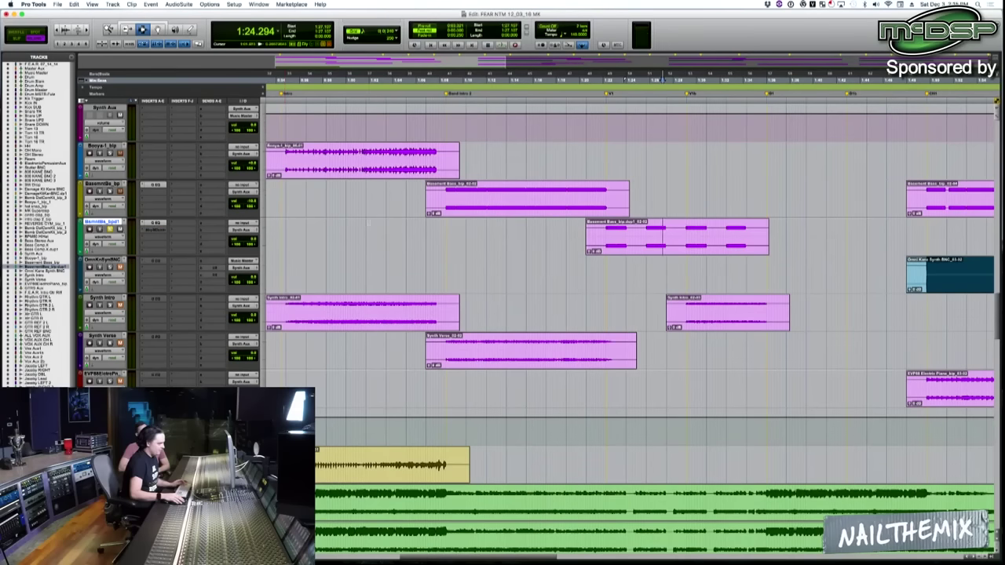
pyautogui.press('space')
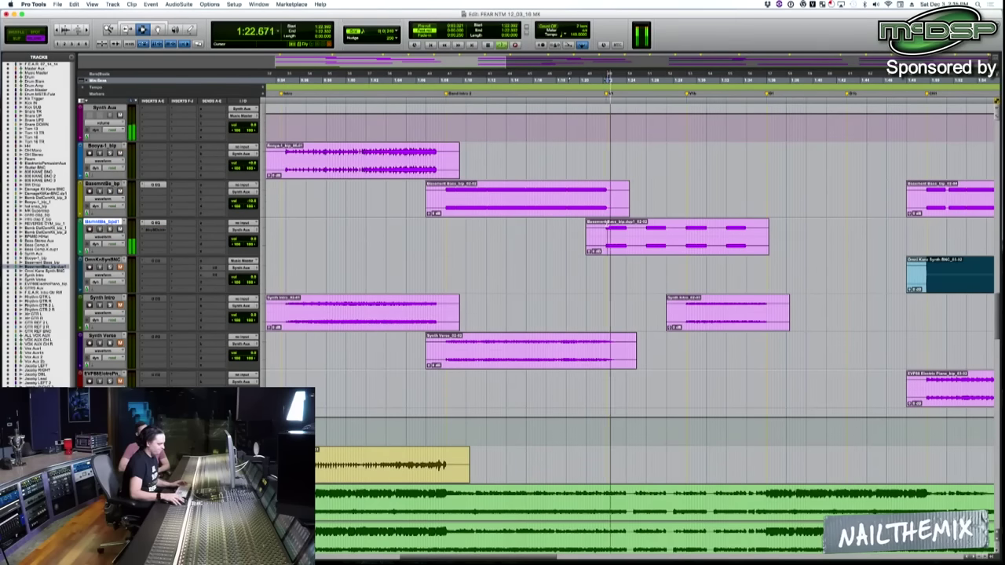
pyautogui.hotkey('ctrl', ']')
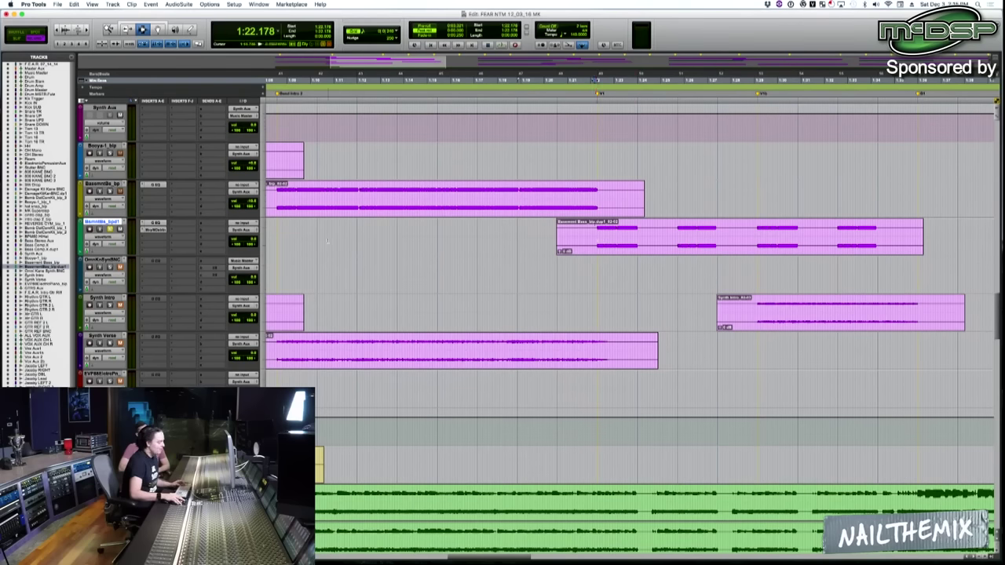
# Open the Manny Marroquin Distortion plug-in on the duplicate Basement Bass track and replay the verse clip through it
pyautogui.click(154, 229)
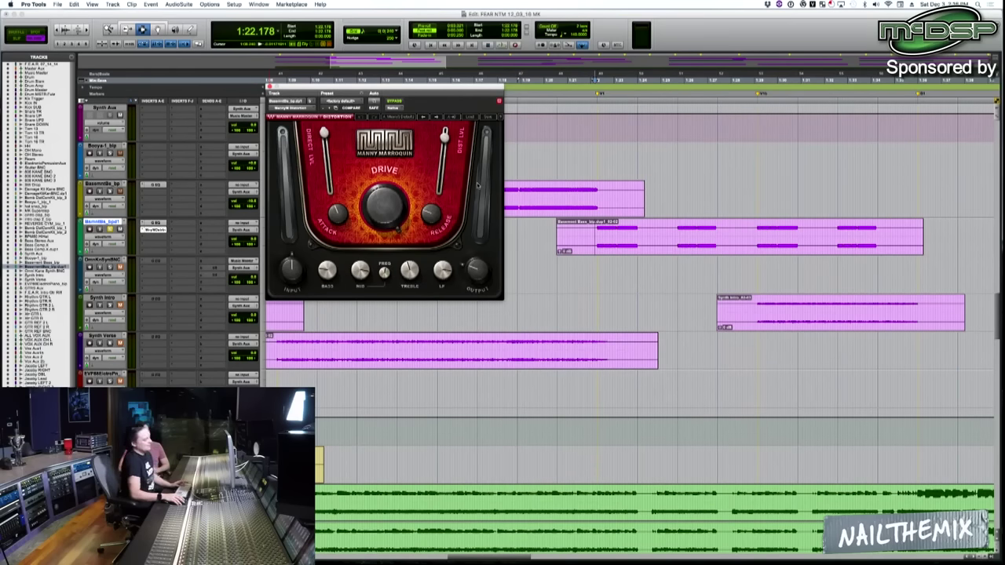
pyautogui.press('space')
pyautogui.press('space')
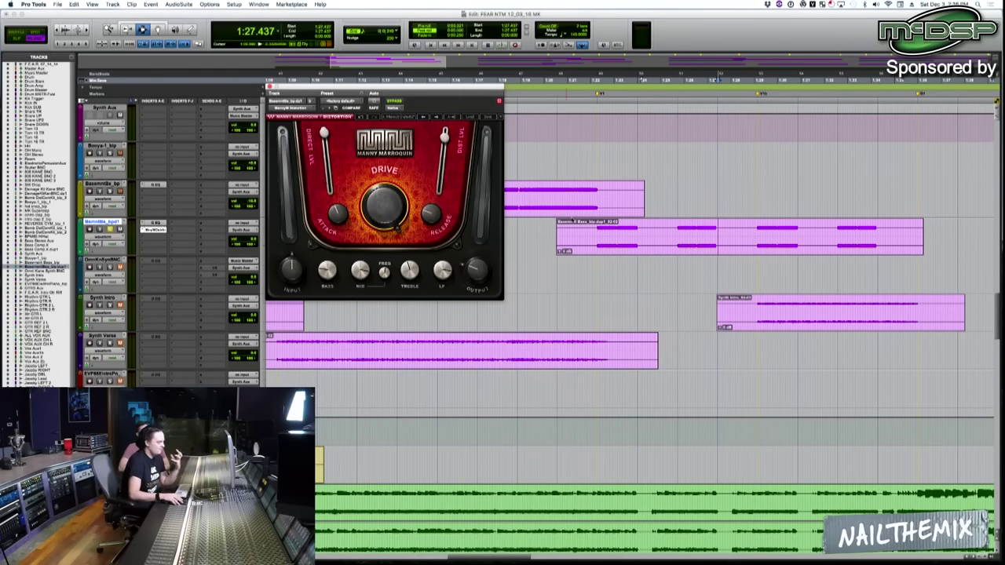
pyautogui.click(596, 227)
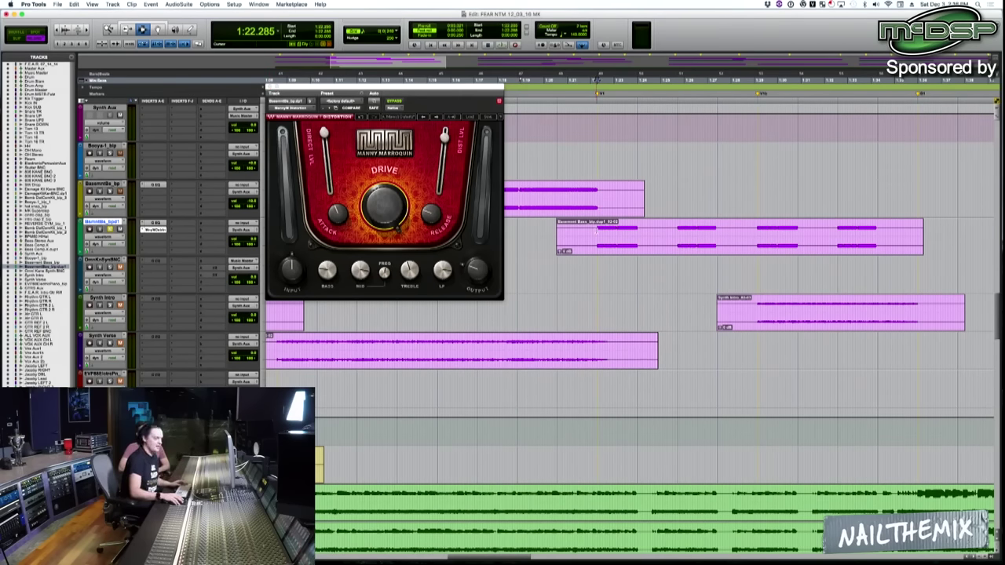
pyautogui.press('space')
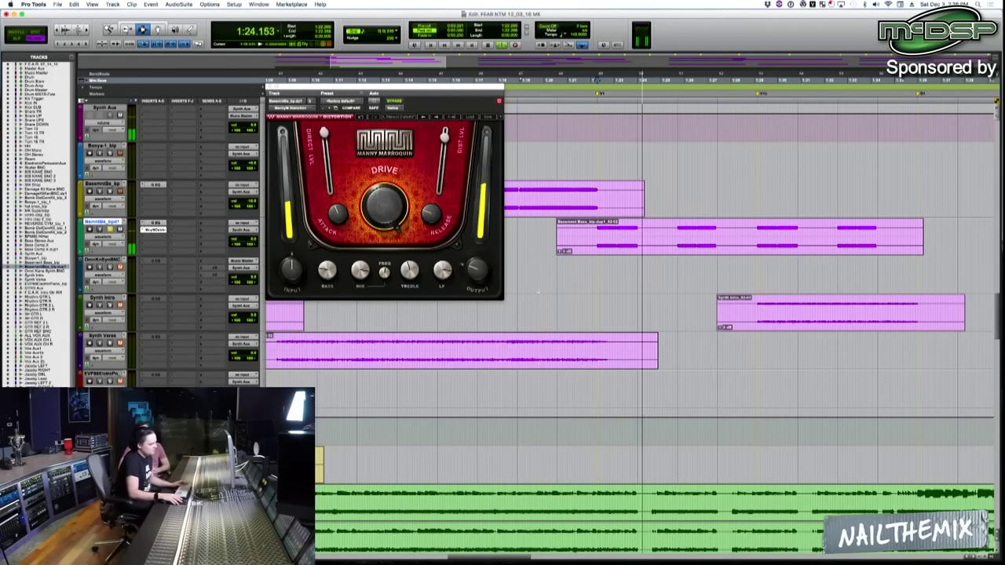
pyautogui.press('space')
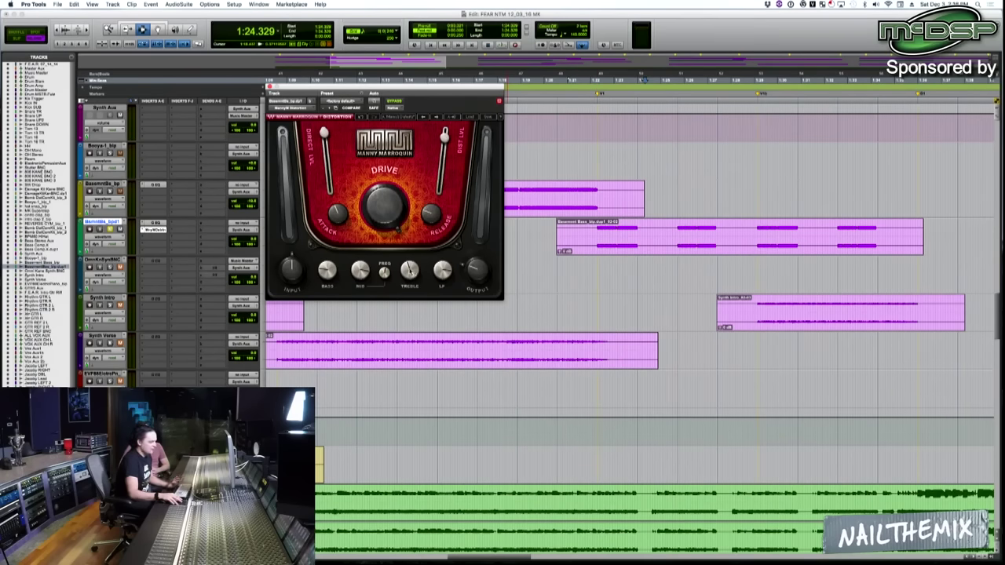
pyautogui.press('space')
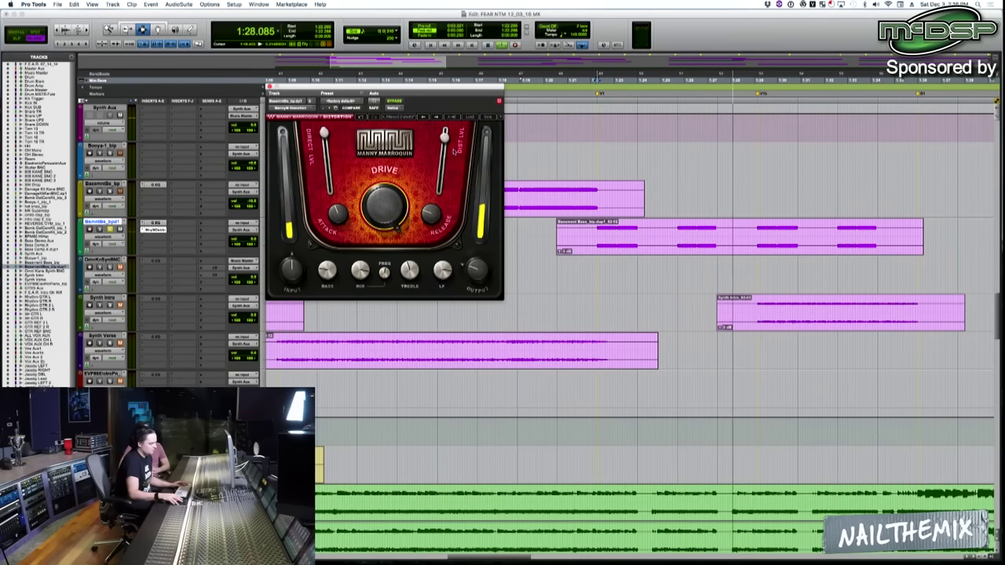
pyautogui.press('space')
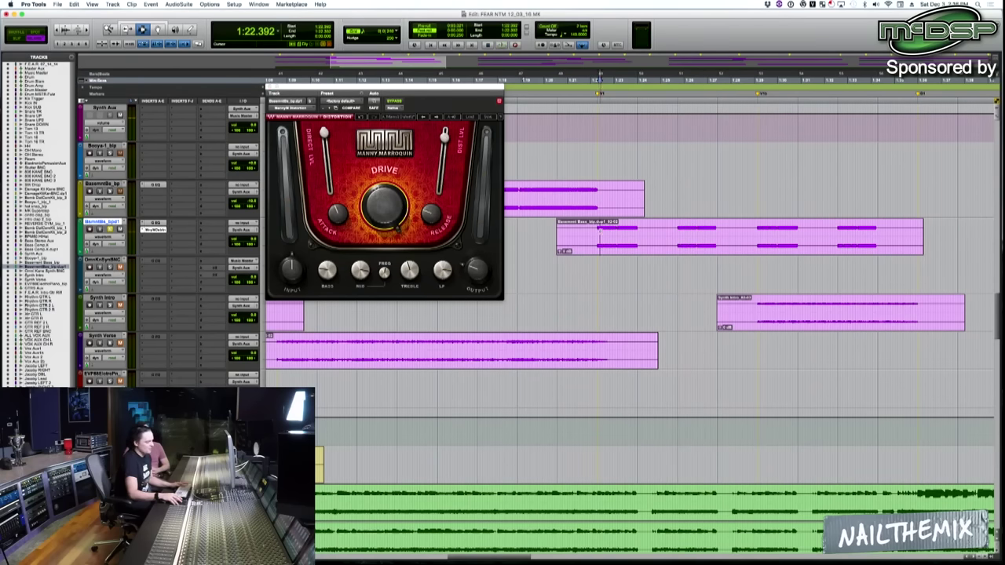
# Close the Distortion plug-in and lower the duplicate Basement Bass track's volume while playing the verse in the full mix
pyautogui.press('super+bracketright')
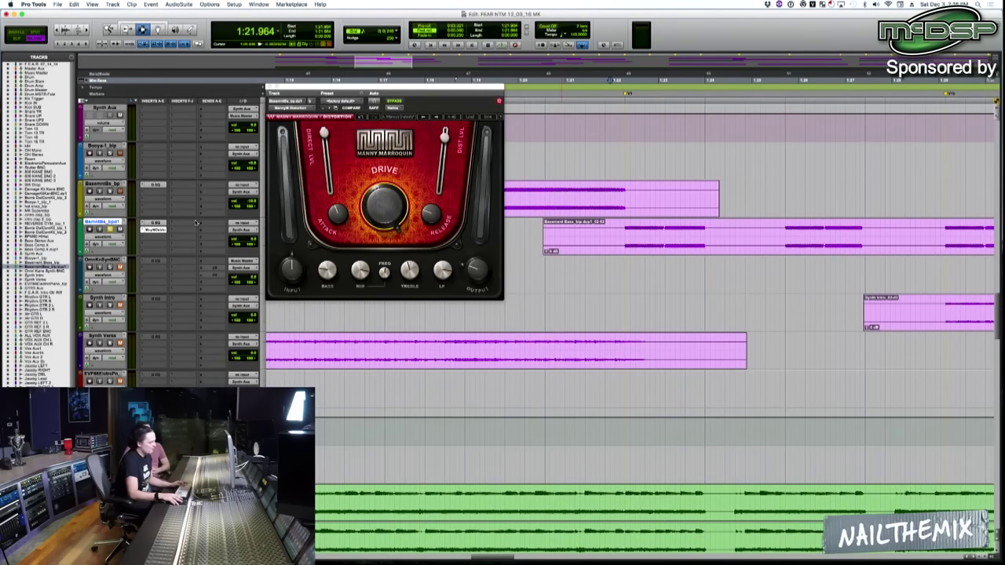
pyautogui.click(269, 89)
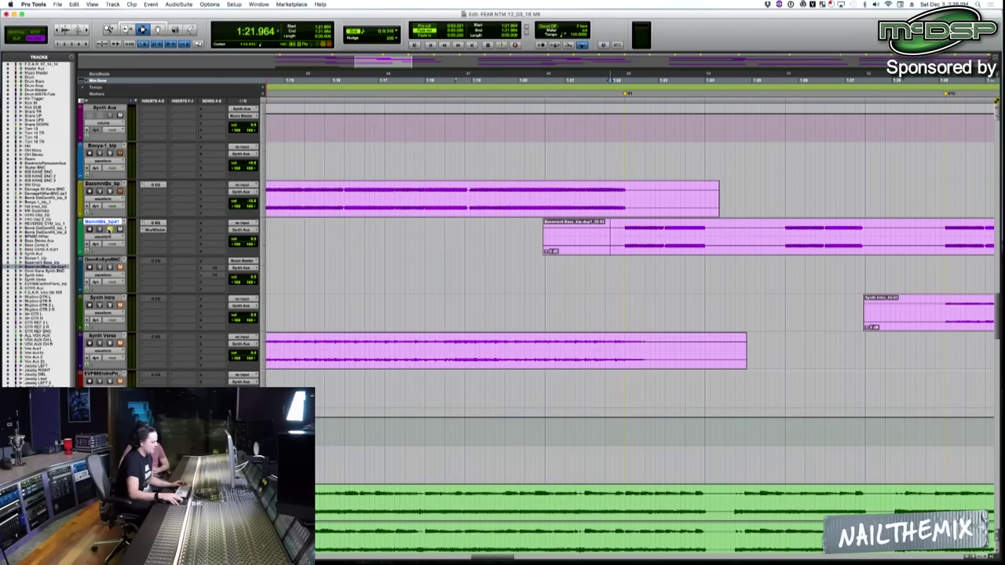
pyautogui.press('space')
pyautogui.click(243, 239)
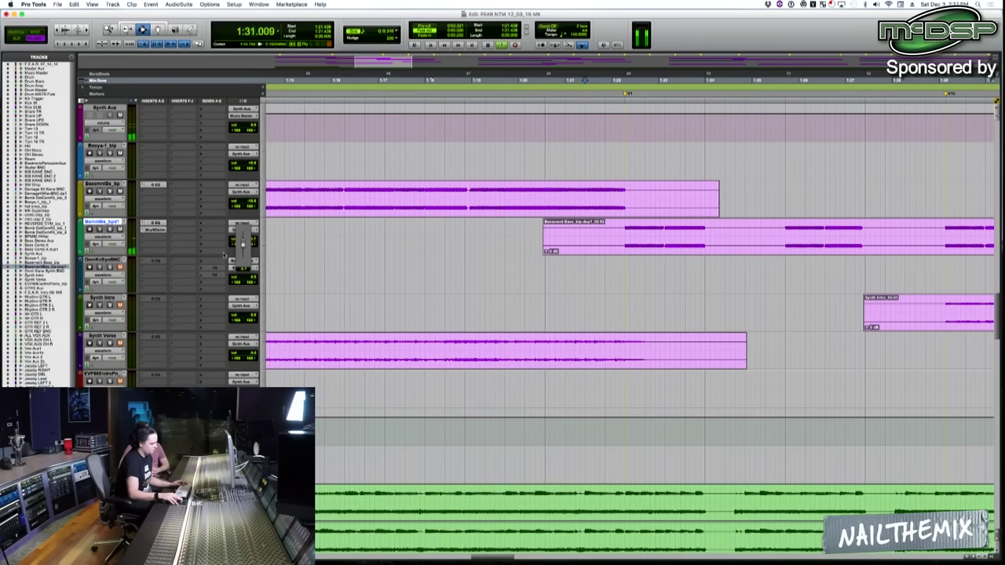
# Place the playback position in the Synth Intro clip near the V1b marker and lower the duplicate Basement Bass track's volume further
pyautogui.press('r')
pyautogui.press('r')
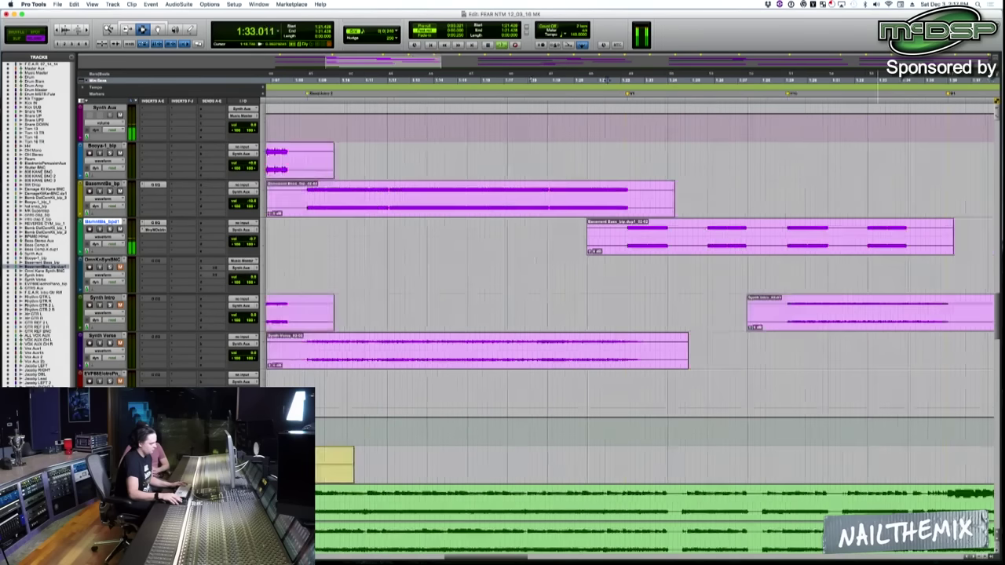
pyautogui.scroll(-2, 651, 259)
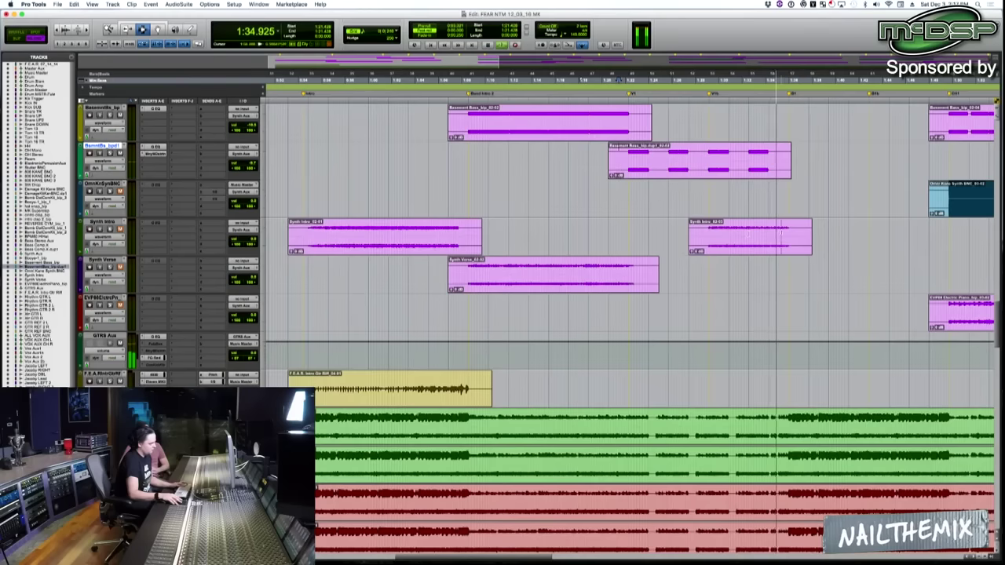
pyautogui.press('t')
pyautogui.click(630, 236)
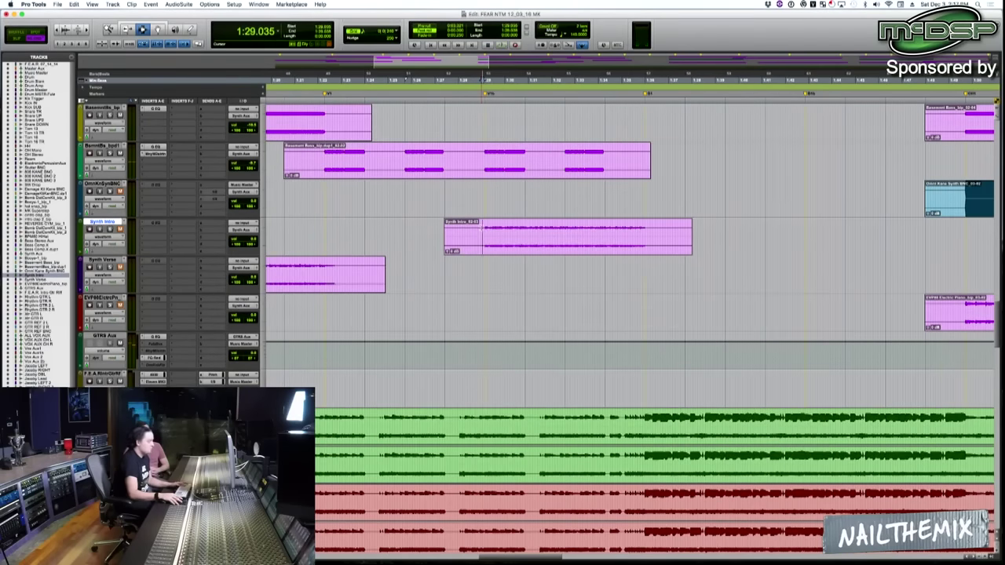
pyautogui.press('r')
pyautogui.click(250, 166)
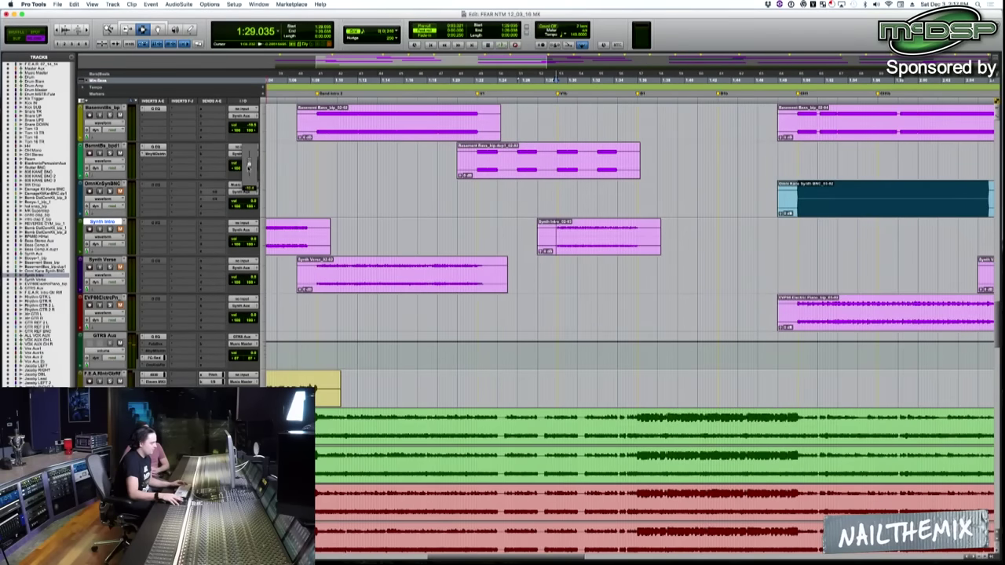
pyautogui.moveTo(249, 165); pyautogui.dragTo(248, 167)
# Solo the Omni Kane Synth track and play back its first chorus clip
pyautogui.press('r')
pyautogui.press('r')
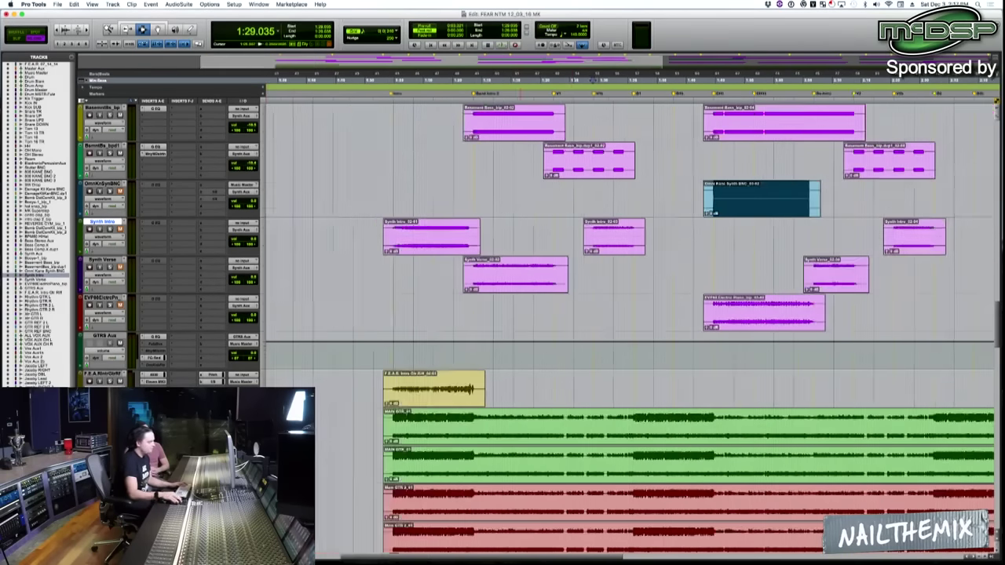
pyautogui.click(602, 206)
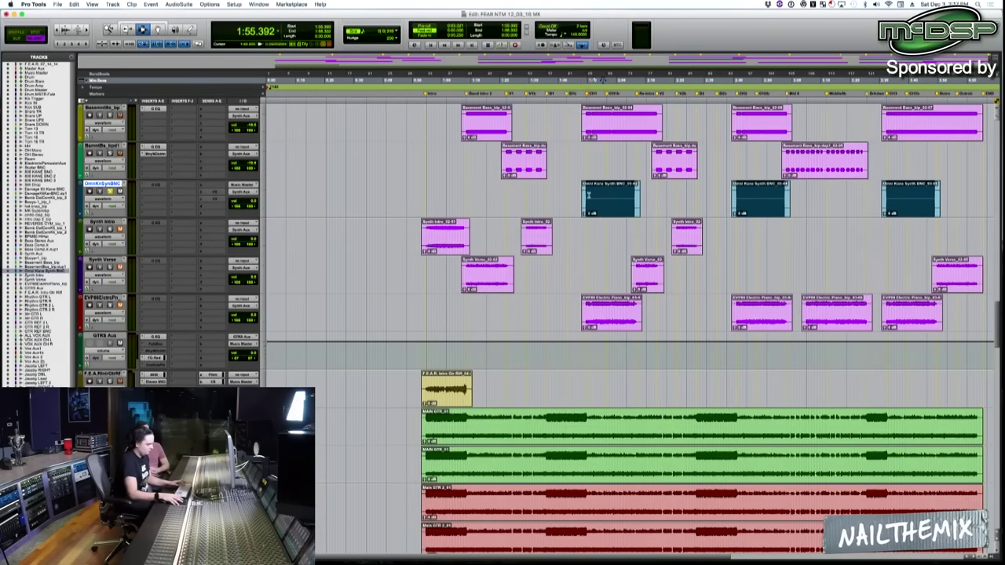
pyautogui.press('space')
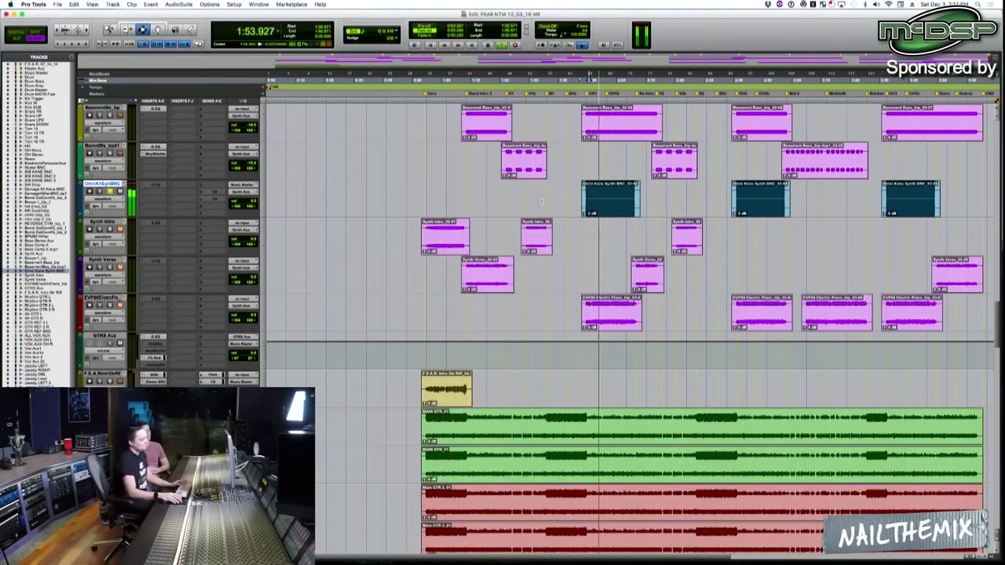
pyautogui.press('t')
pyautogui.press('t')
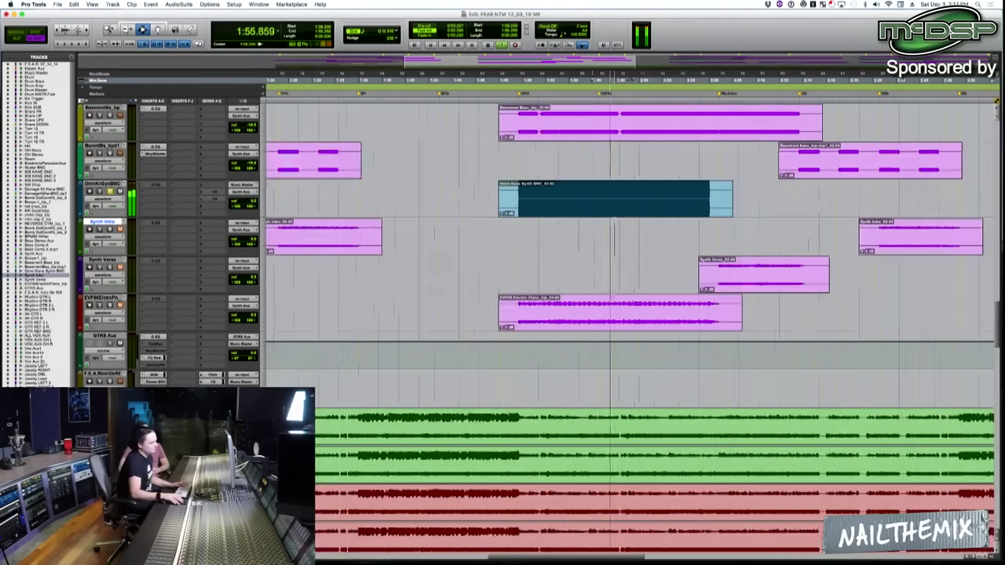
pyautogui.press('r')
pyautogui.press('t')
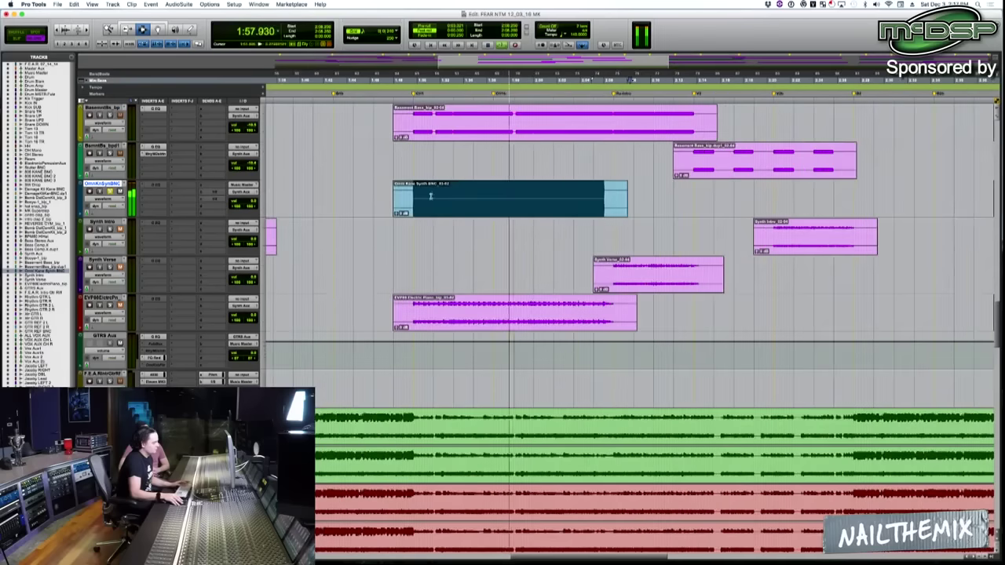
pyautogui.press('space')
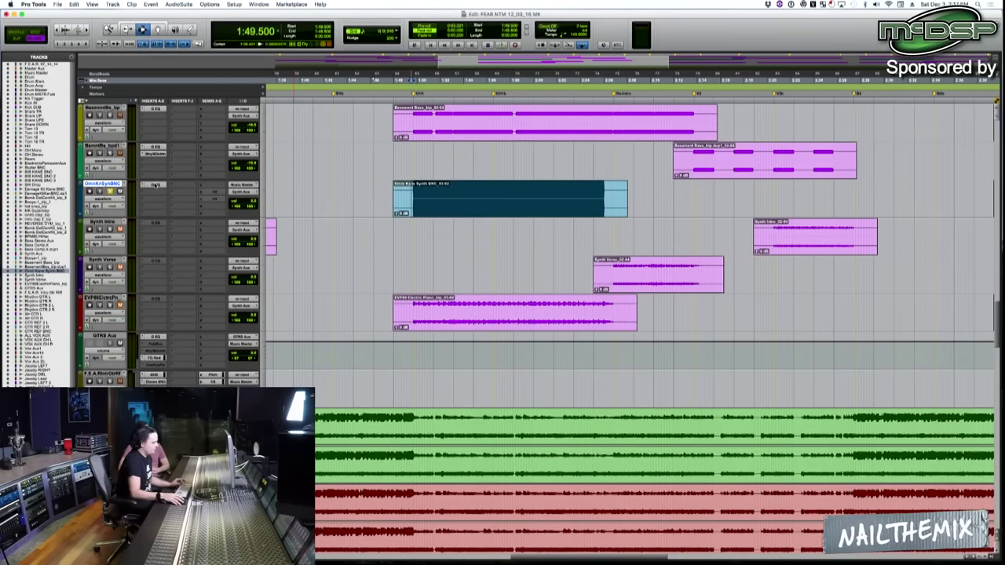
# Open the Channel G EQ on the Omni Kane Synth track, replay the chorus clip through it, and close the plug-in
pyautogui.click(154, 184)
pyautogui.press('space')
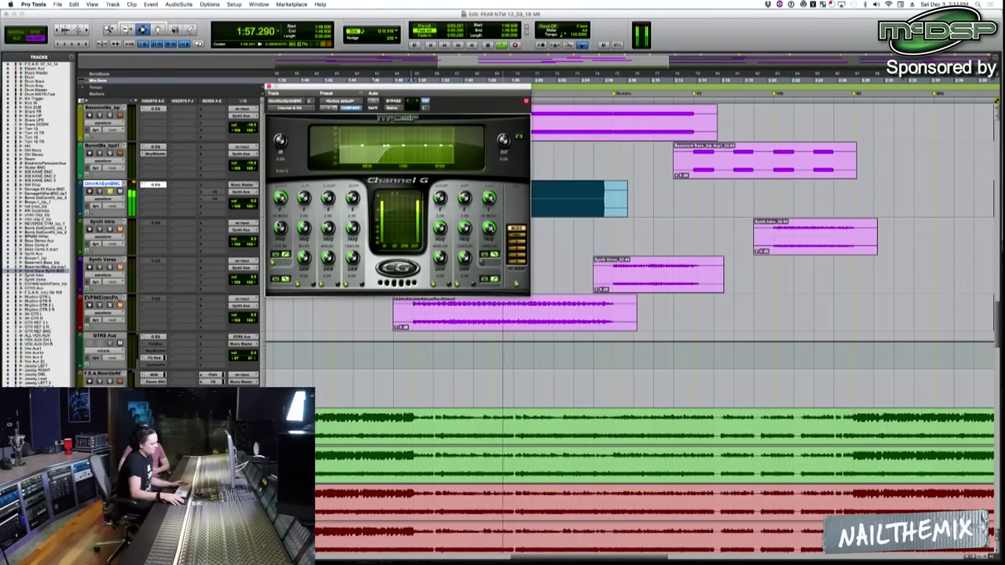
pyautogui.press('space')
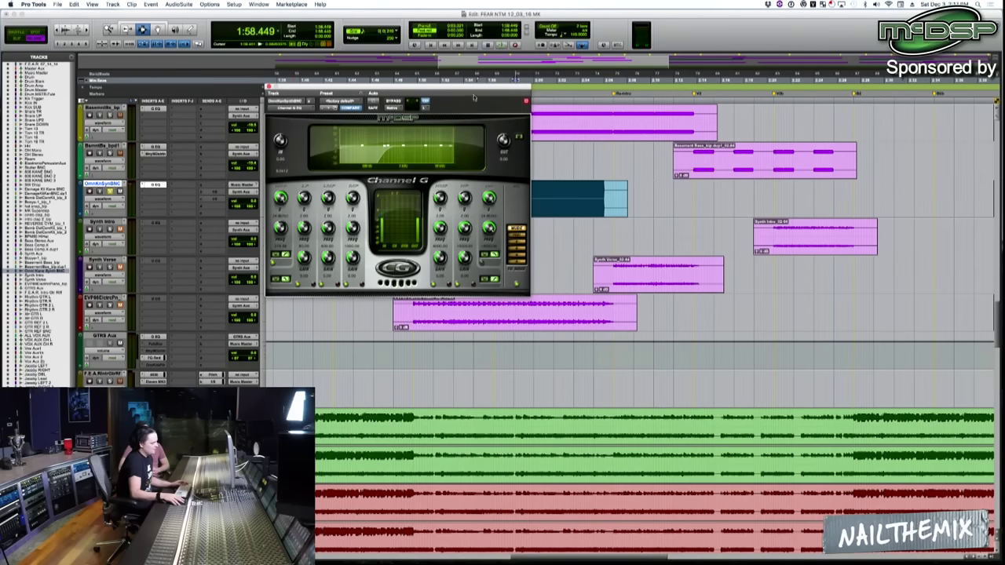
pyautogui.moveTo(473, 89); pyautogui.dragTo(909, 194)
pyautogui.press('F2')
pyautogui.click(428, 193)
pyautogui.press('F4')
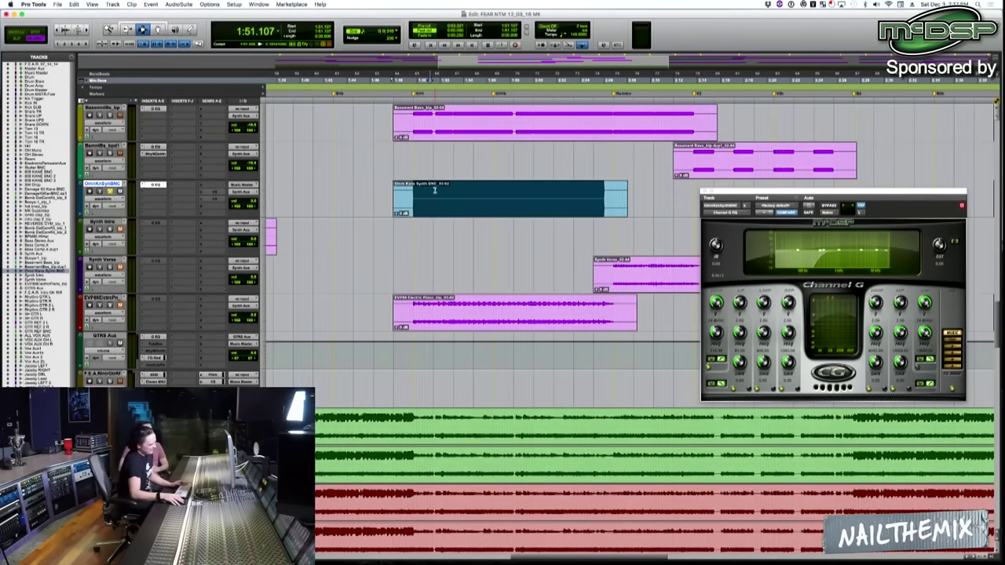
pyautogui.press('space')
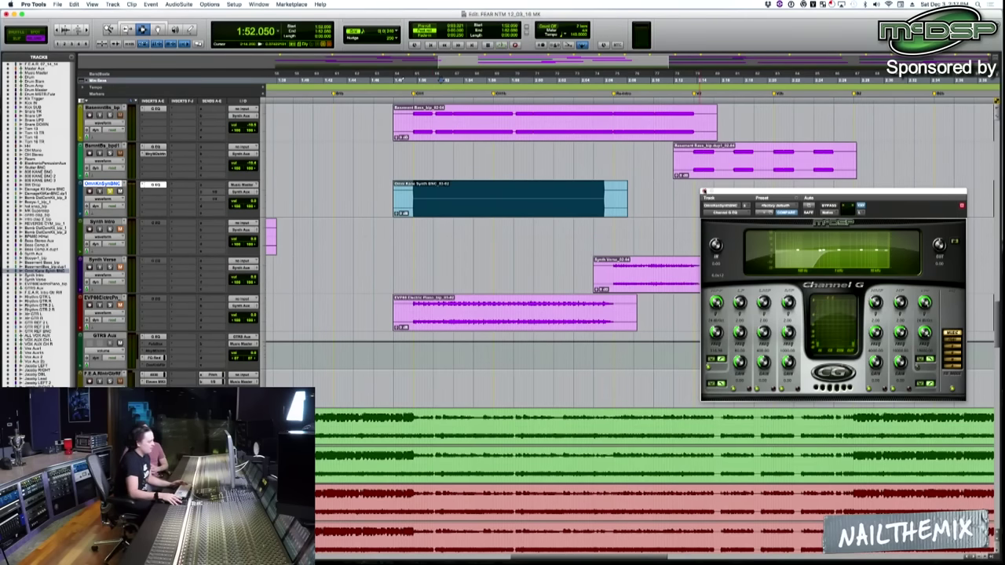
pyautogui.click(703, 191)
# Open the Omni Kane Synth track's first send and lower its level in stages while replaying the chorus clip
pyautogui.press('space')
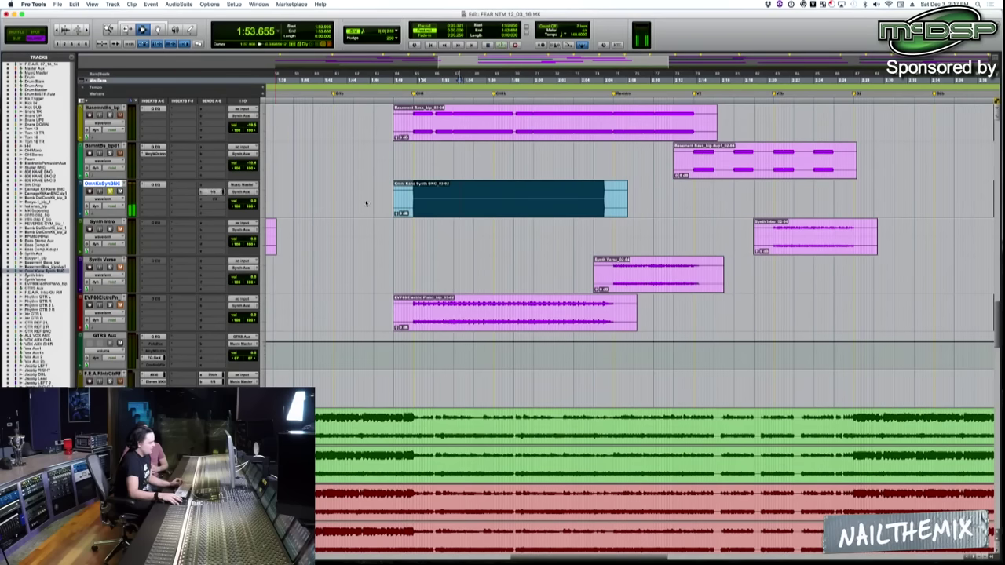
pyautogui.click(213, 191)
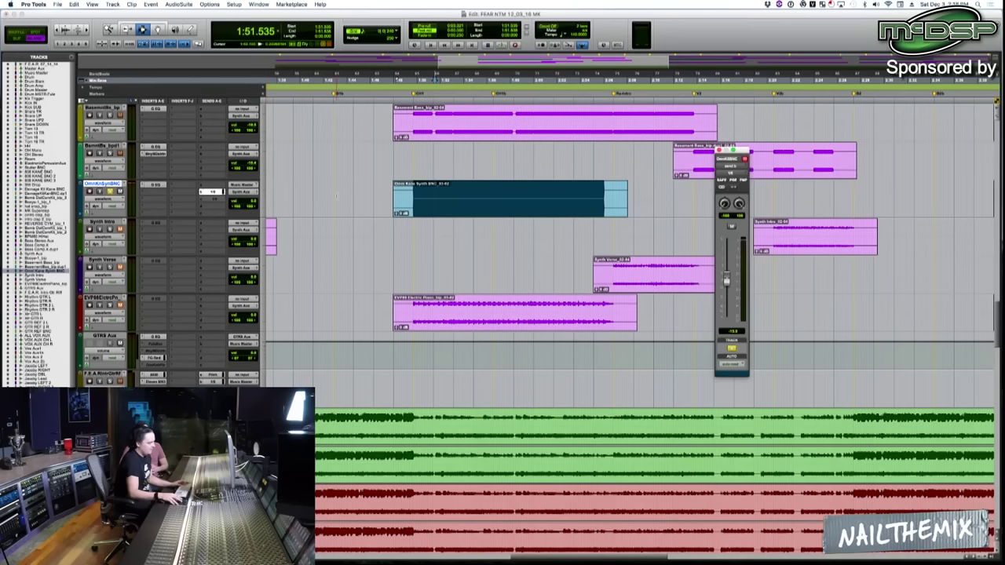
pyautogui.press('space')
pyautogui.moveTo(726, 279)
pyautogui.mouseDown()
pyautogui.moveTo(726, 239)
pyautogui.moveTo(727, 288)
pyautogui.mouseUp()
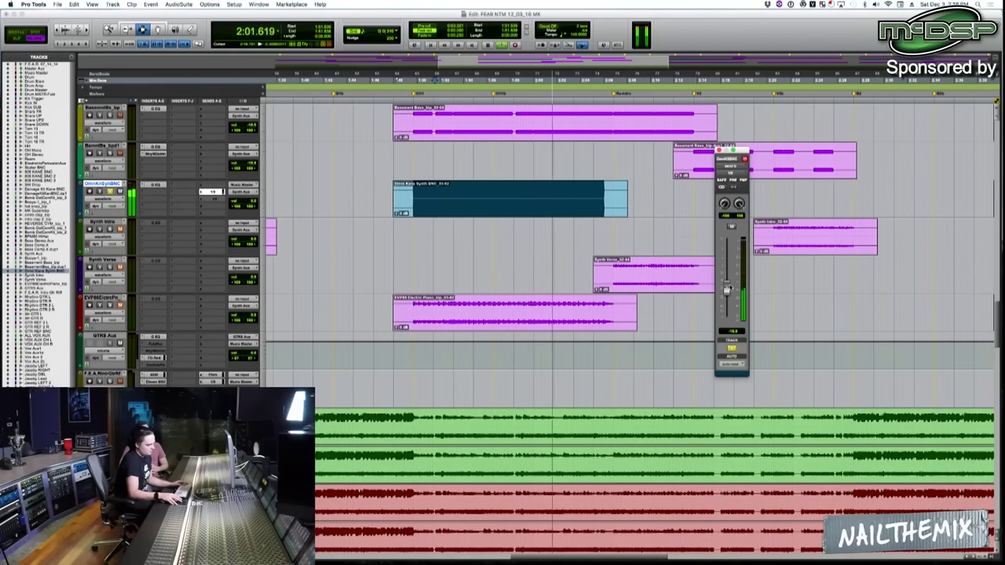
pyautogui.press('space')
pyautogui.click(408, 199)
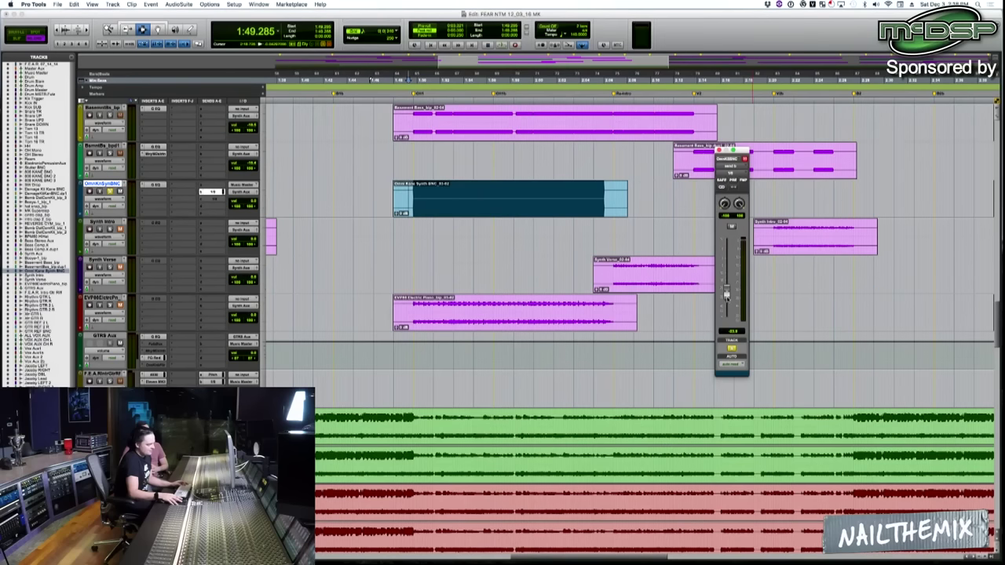
pyautogui.press('space')
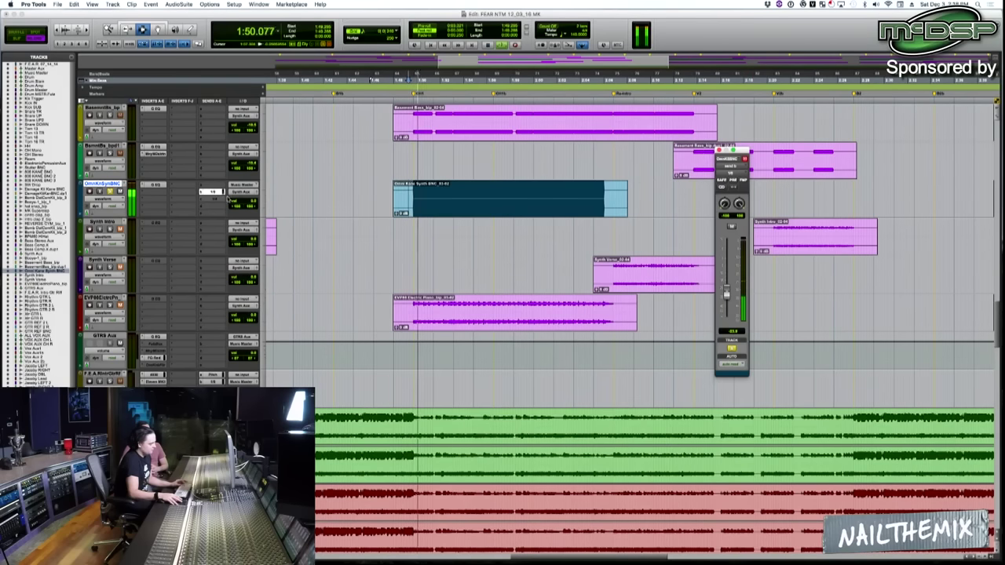
# Open the Omni Kane Synth track's second send and raise its level while replaying the chorus clip
pyautogui.click(212, 199)
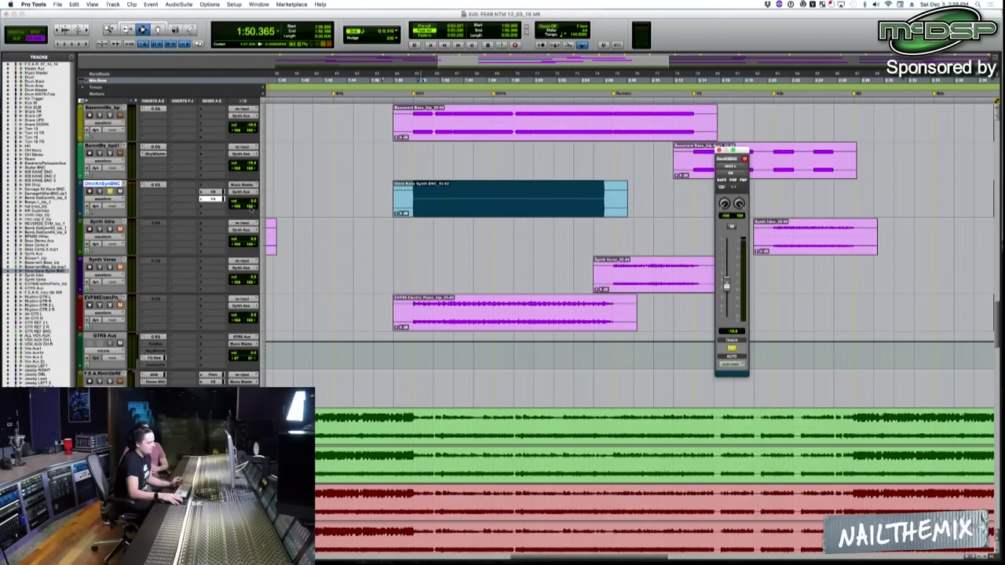
pyautogui.click(412, 210)
pyautogui.press('space')
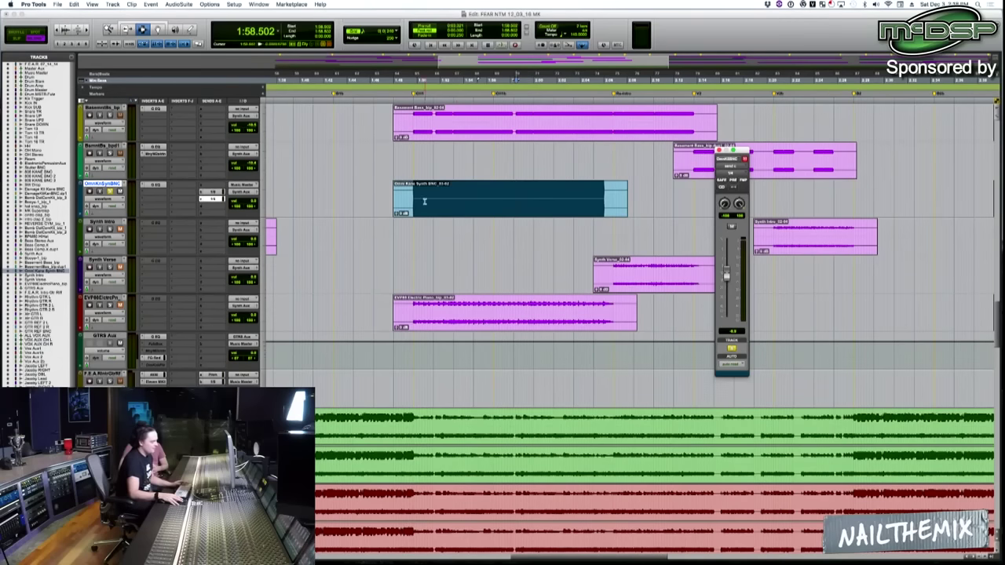
pyautogui.press('space')
pyautogui.press('space')
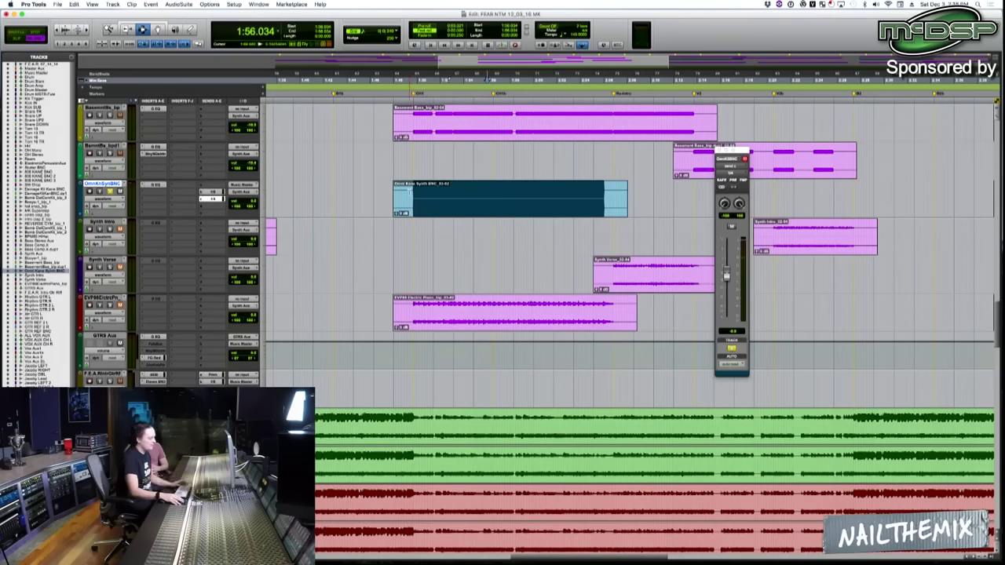
# Lower the Omni Kane Synth track's volume in stages while playing the first chorus in the full mix
pyautogui.click(244, 202)
pyautogui.moveTo(244, 202); pyautogui.dragTo(247, 201)
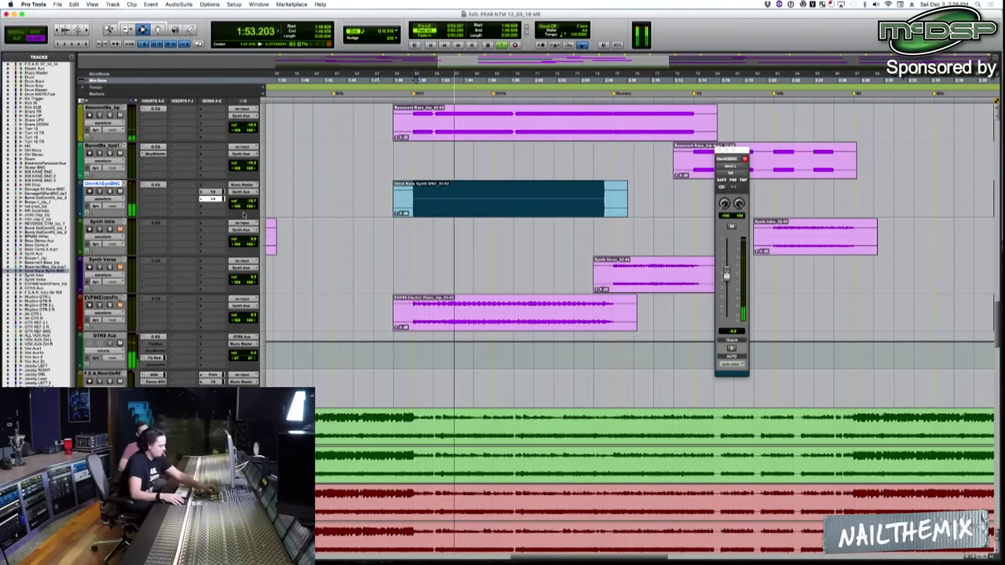
pyautogui.click(246, 201)
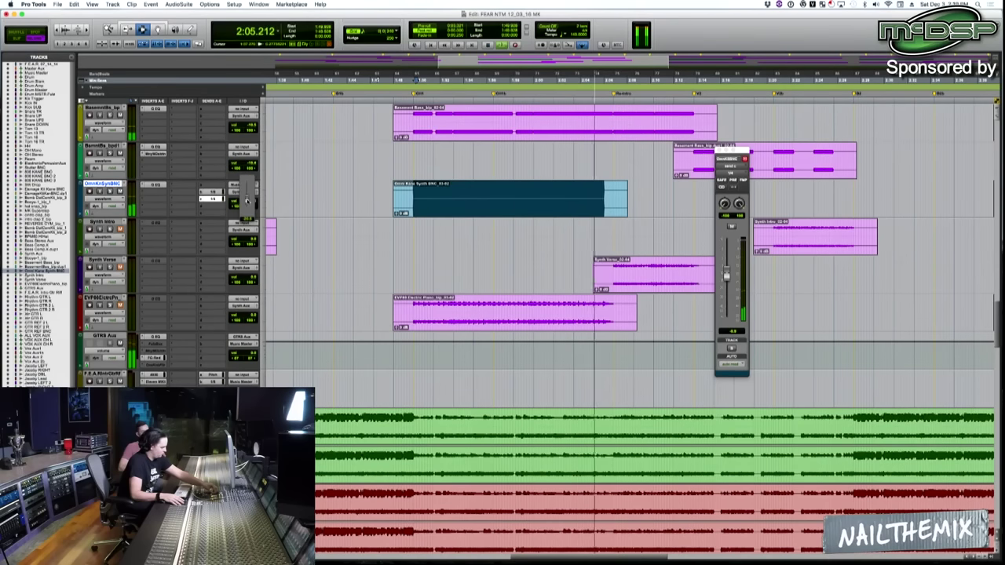
pyautogui.moveTo(246, 201); pyautogui.dragTo(251, 203)
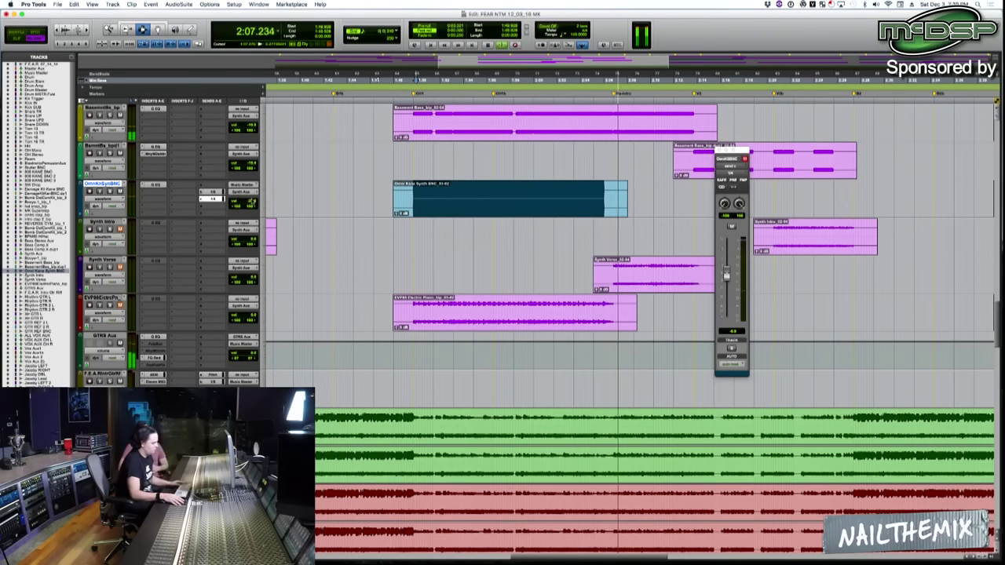
pyautogui.press('space')
# Close the send window, then solo the Synth Intro track and play back its first verse clip from around V1b
pyautogui.press('r')
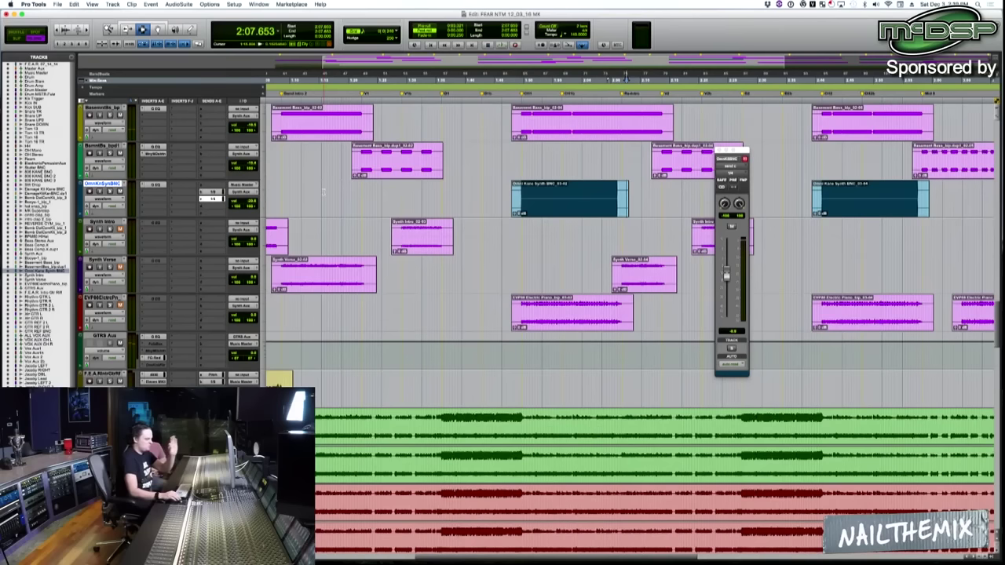
pyautogui.click(573, 174)
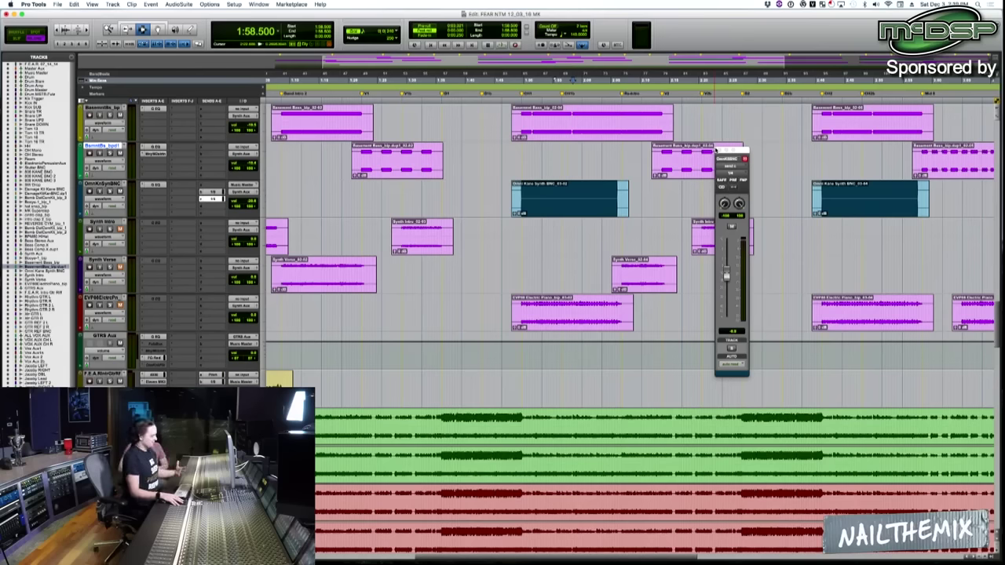
pyautogui.click(715, 149)
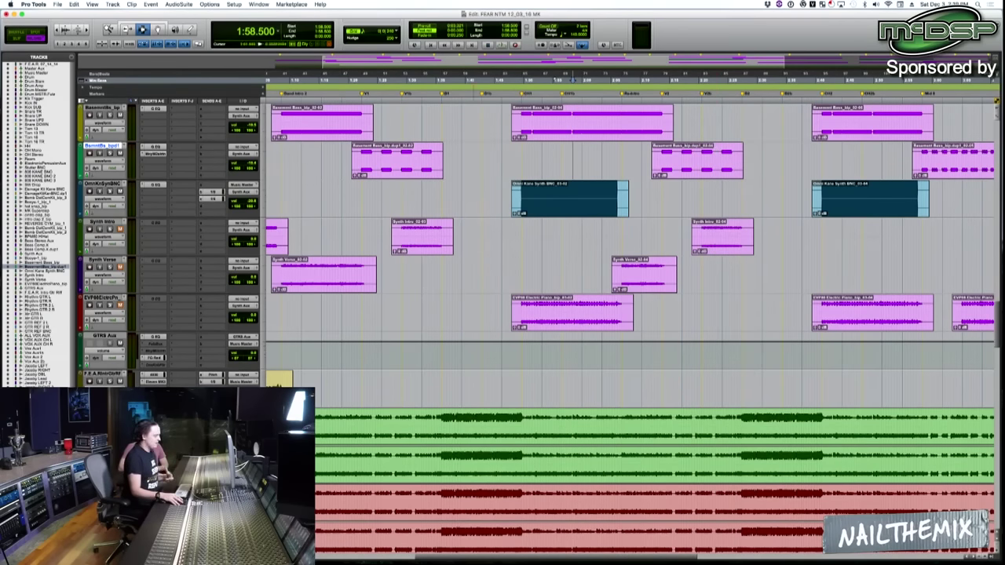
pyautogui.click(414, 234)
pyautogui.press('super+bracketright')
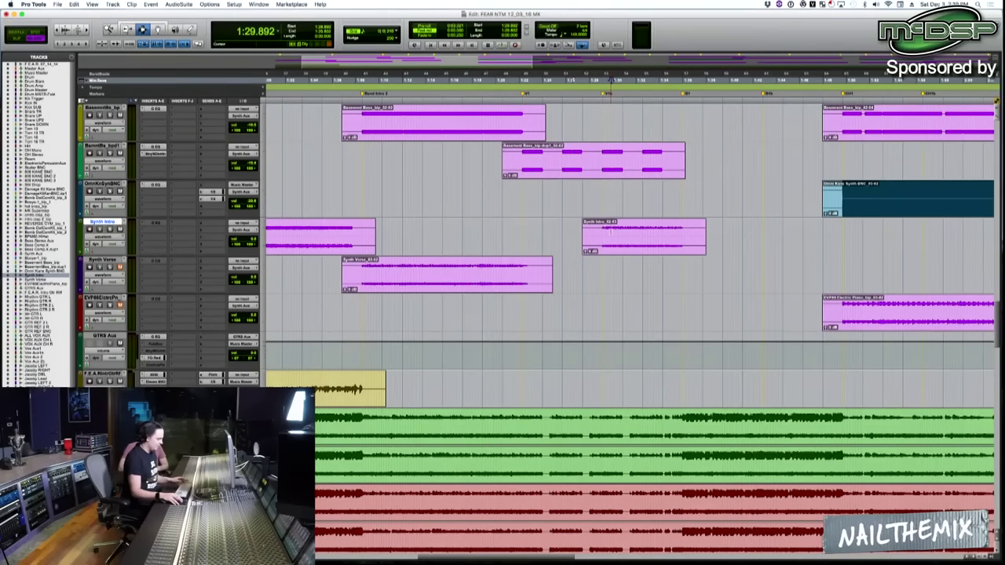
pyautogui.press('space')
# Select the V2b to B2 section of the soloed Synth Intro track's second verse clip and play it back
pyautogui.press('super+bracketleft')
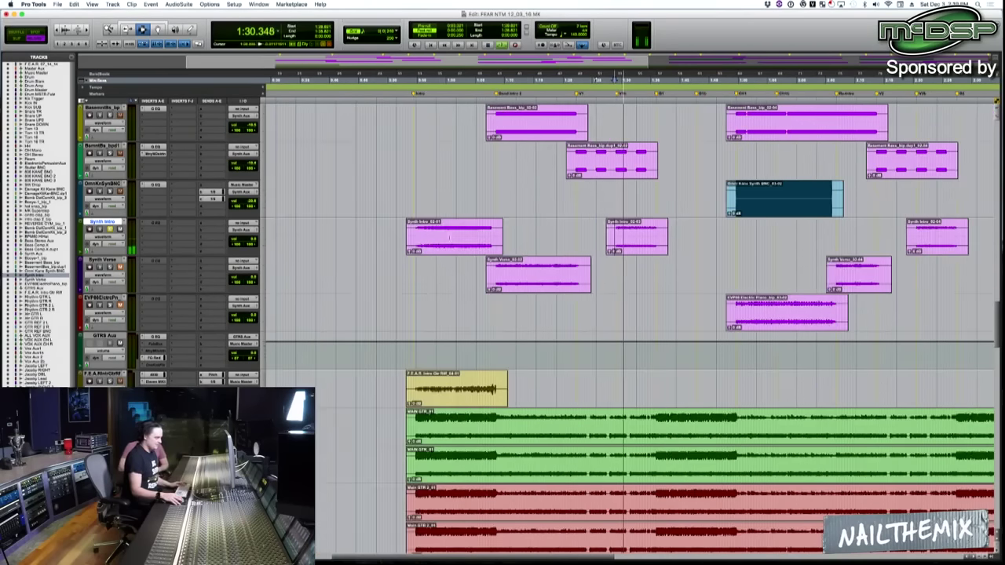
pyautogui.press('super+bracketleft')
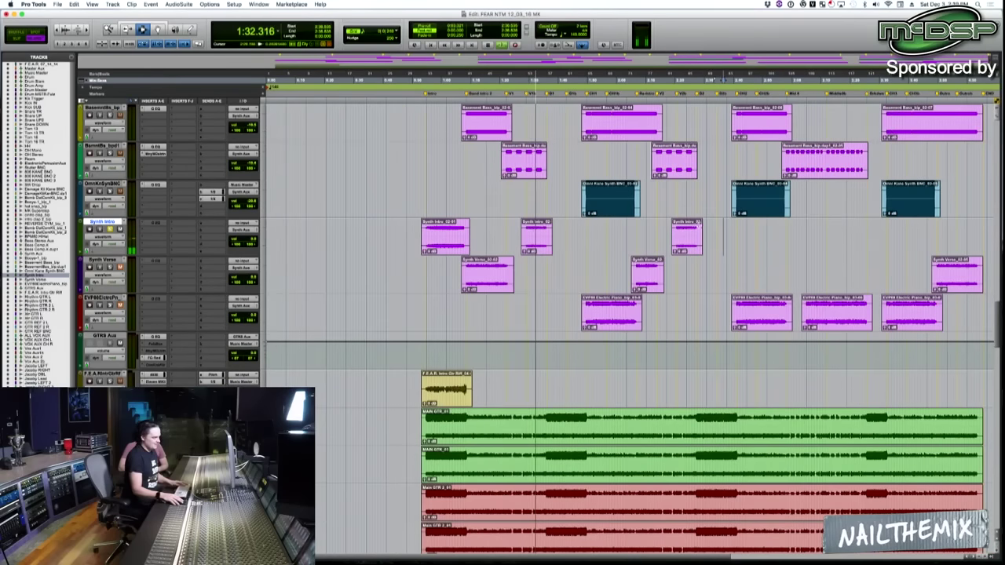
pyautogui.press('super+bracketright')
pyautogui.press('super+bracketright')
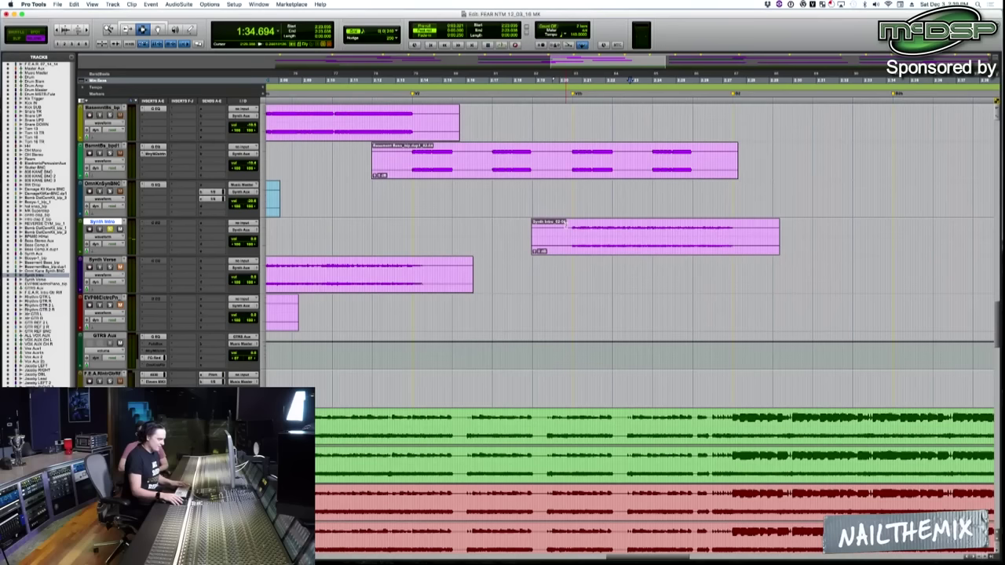
pyautogui.moveTo(572, 235); pyautogui.dragTo(729, 194)
pyautogui.press('space')
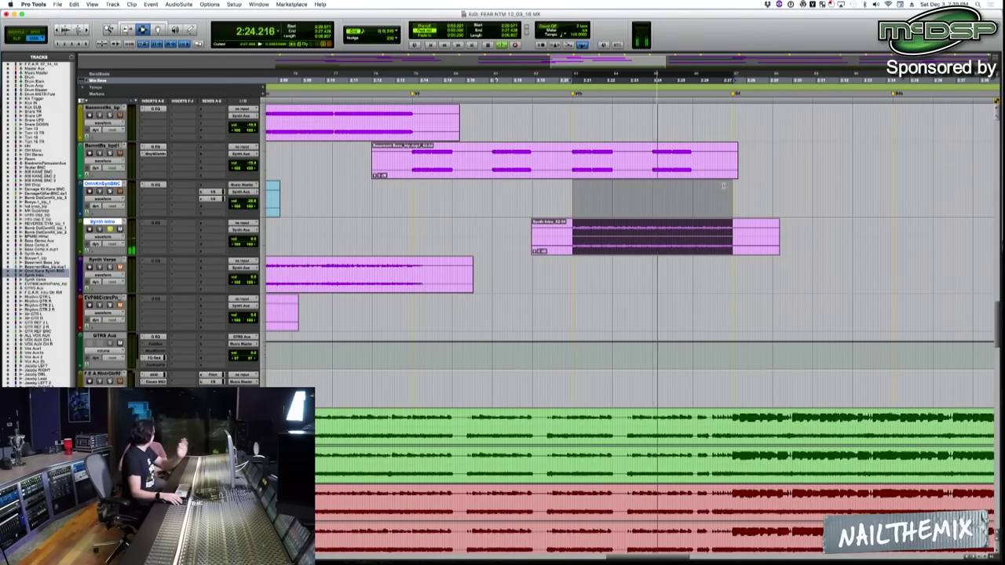
# Clear the section selection and select the entire second verse clip on the Synth Intro track
pyautogui.click(716, 191)
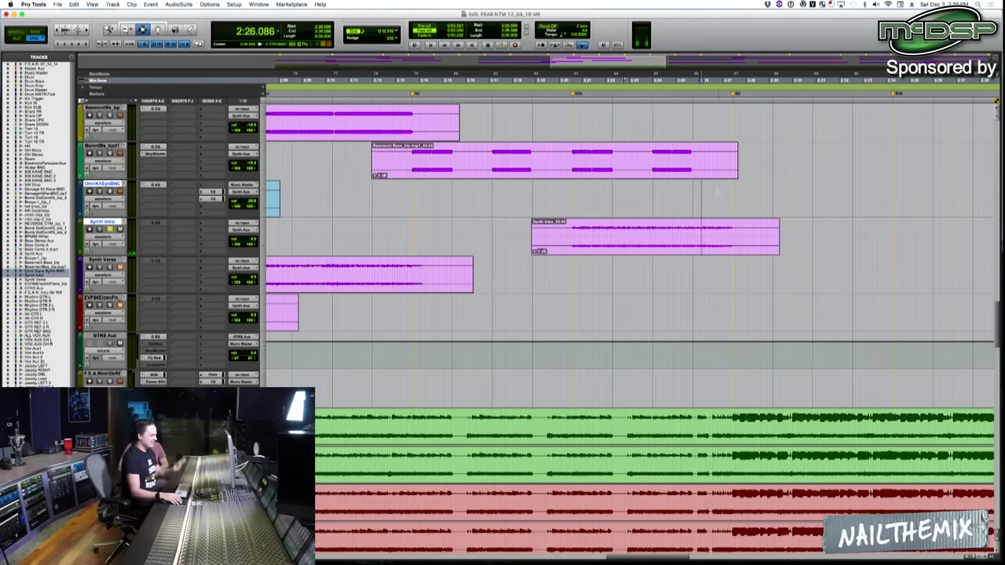
pyautogui.doubleClick(665, 229)
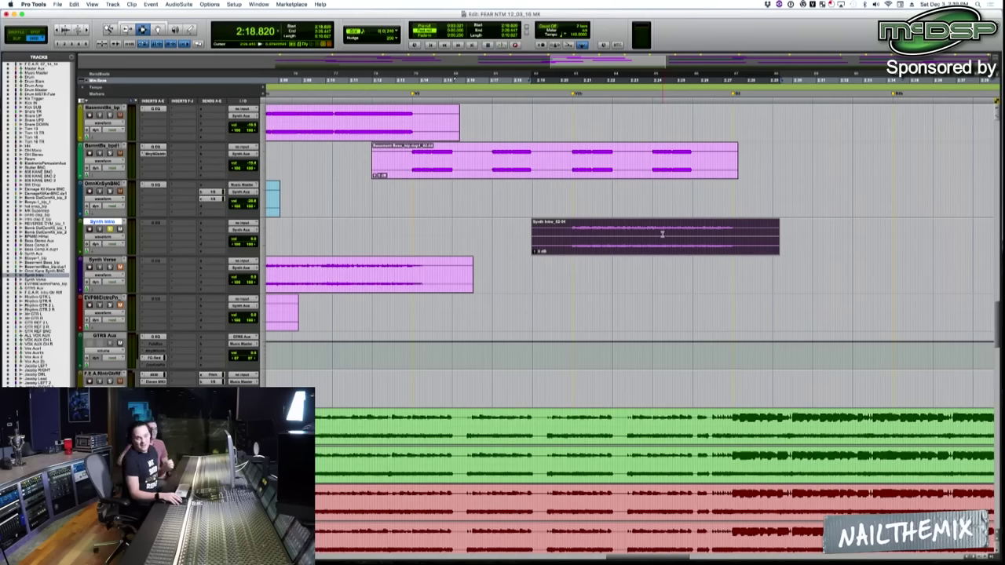
pyautogui.press('r')
pyautogui.press('r')
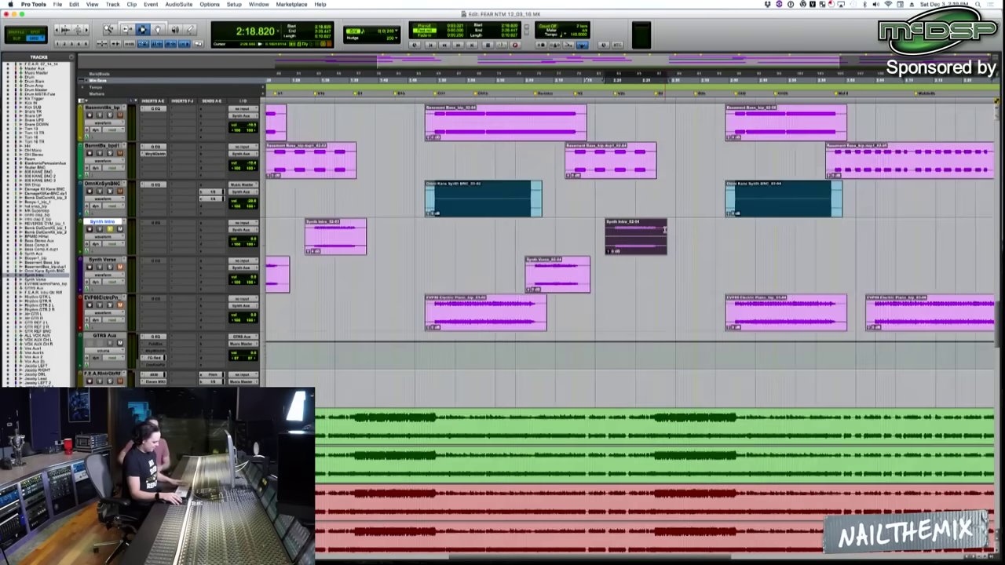
pyautogui.press('r')
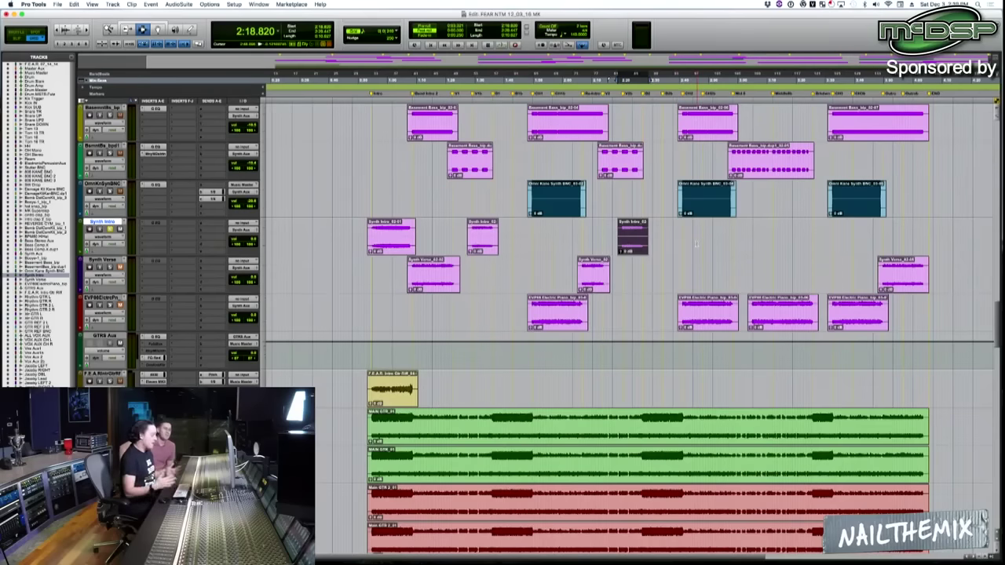